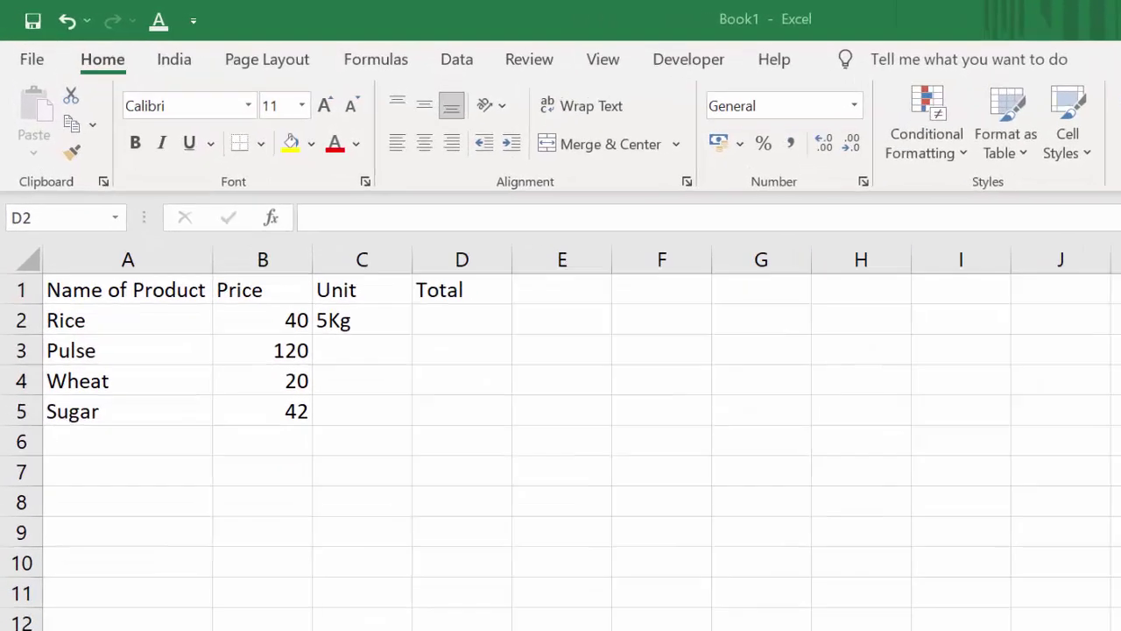
# Apply All Borders to the product table A1:D5 with the Name of Product, Price, Unit and Total columns
pyautogui.scroll(2, 454, 464)
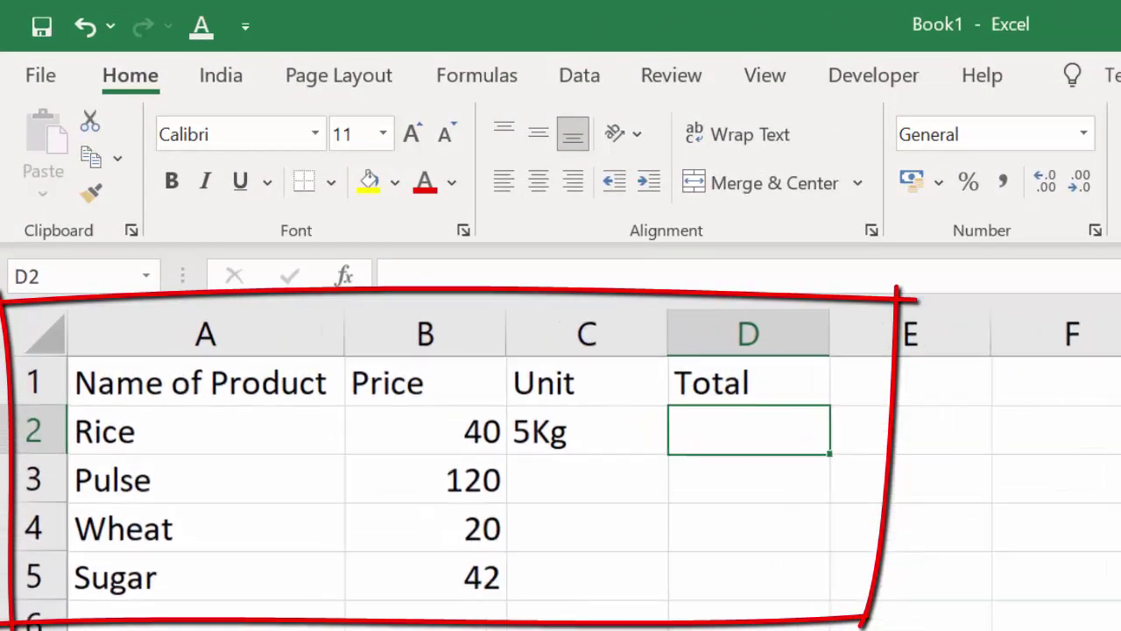
pyautogui.click(216, 390)
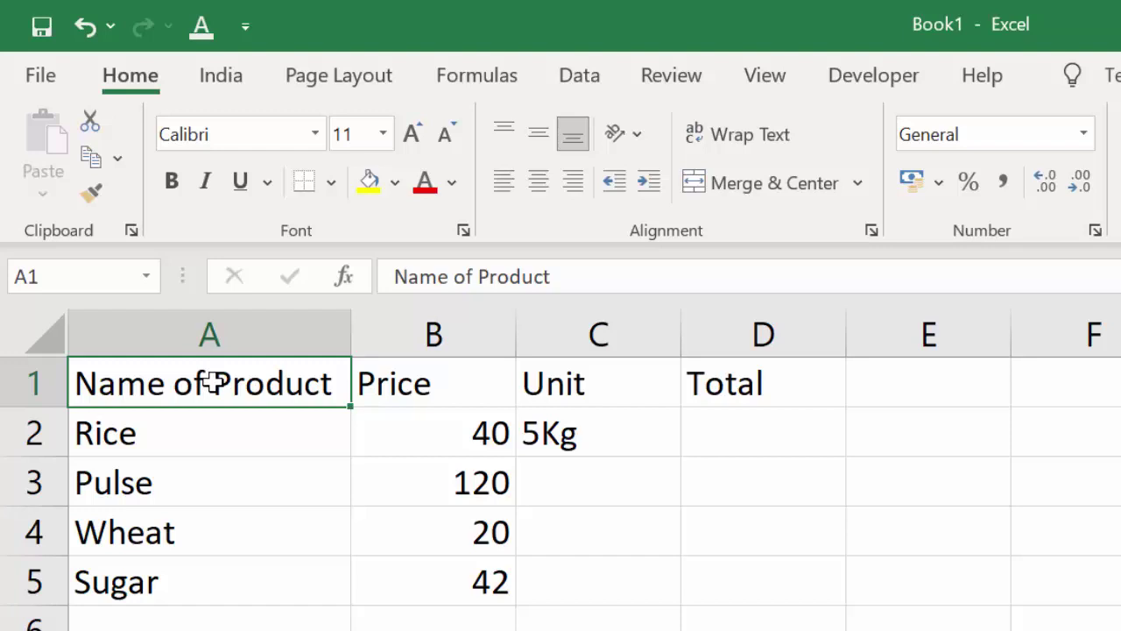
pyautogui.moveTo(210, 382)
pyautogui.mouseDown()
pyautogui.moveTo(484, 455)
pyautogui.moveTo(734, 574)
pyautogui.moveTo(742, 603)
pyautogui.mouseUp()
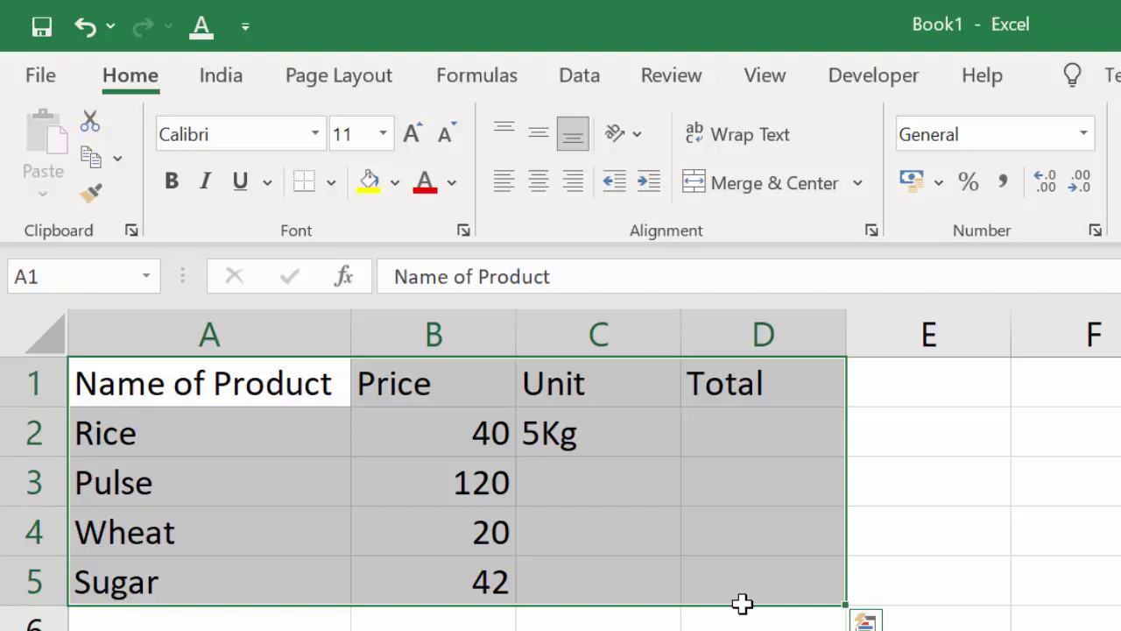
pyautogui.press('alt')
pyautogui.press('h')
pyautogui.press('b')
pyautogui.press('a')
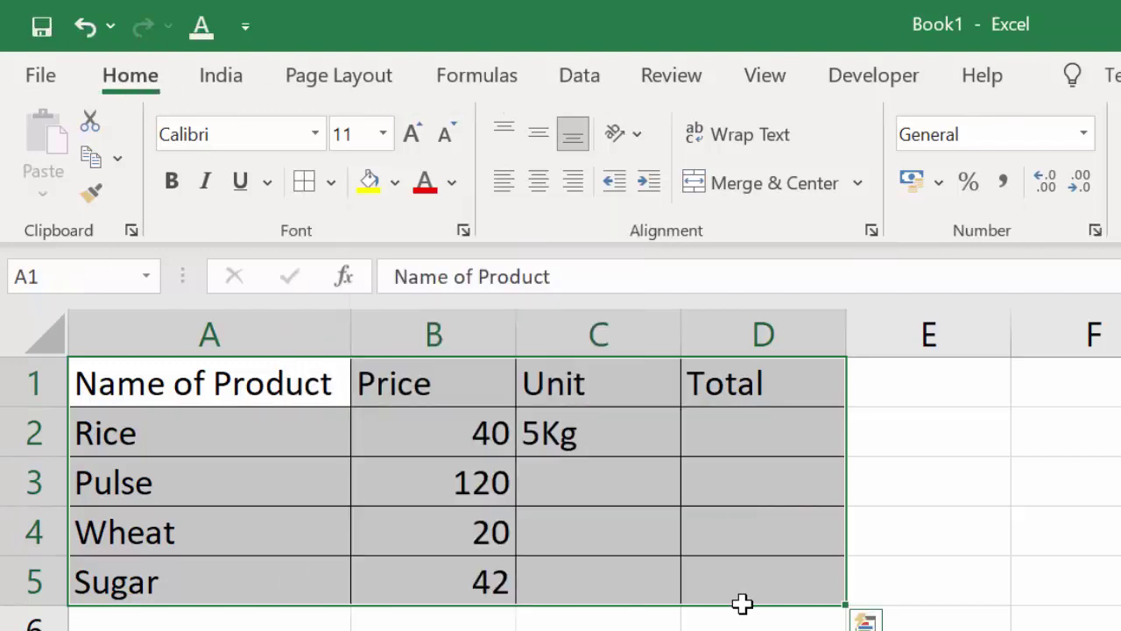
pyautogui.click(745, 630)
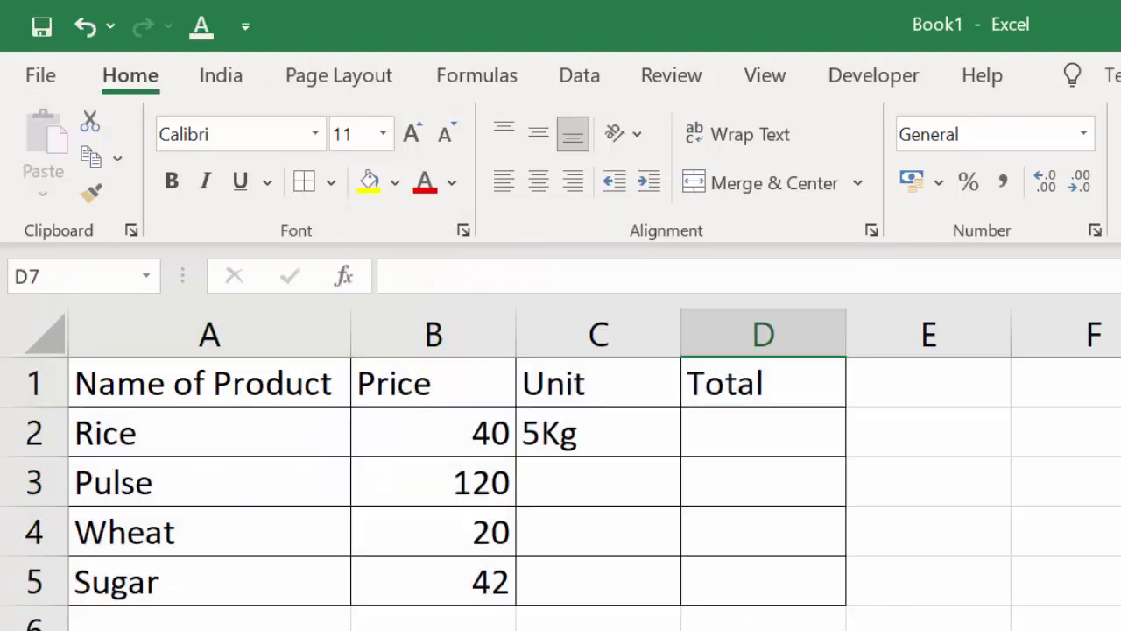
# Enter 6Kg, 7Kg and 8Kg as the units for Pulse, Wheat and Sugar in C3:C5
pyautogui.click(569, 479)
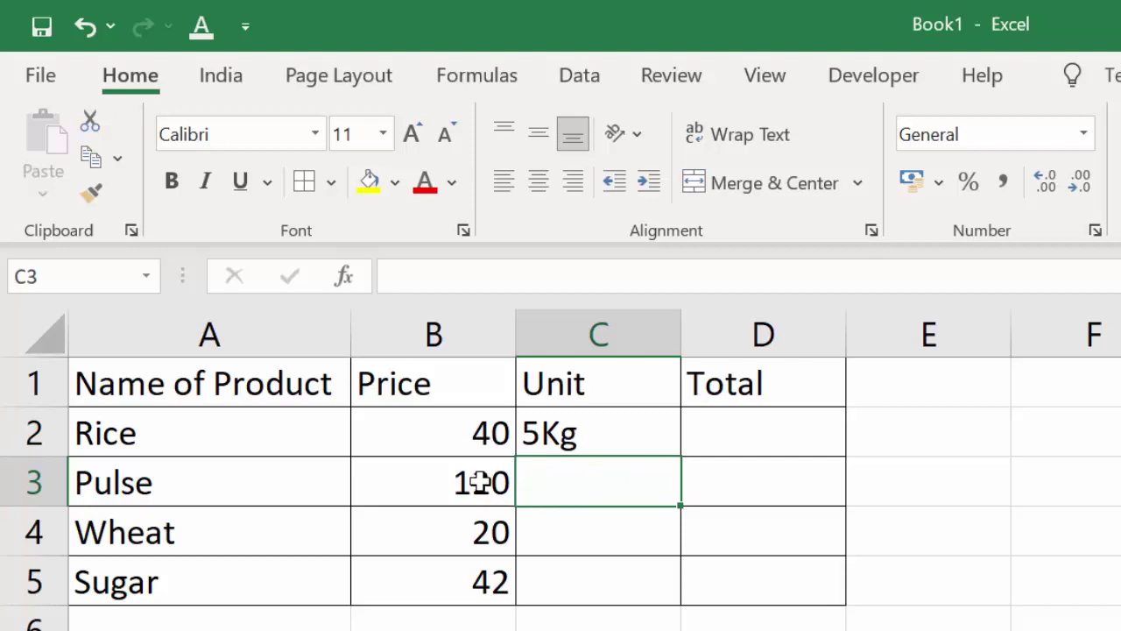
pyautogui.write('6')
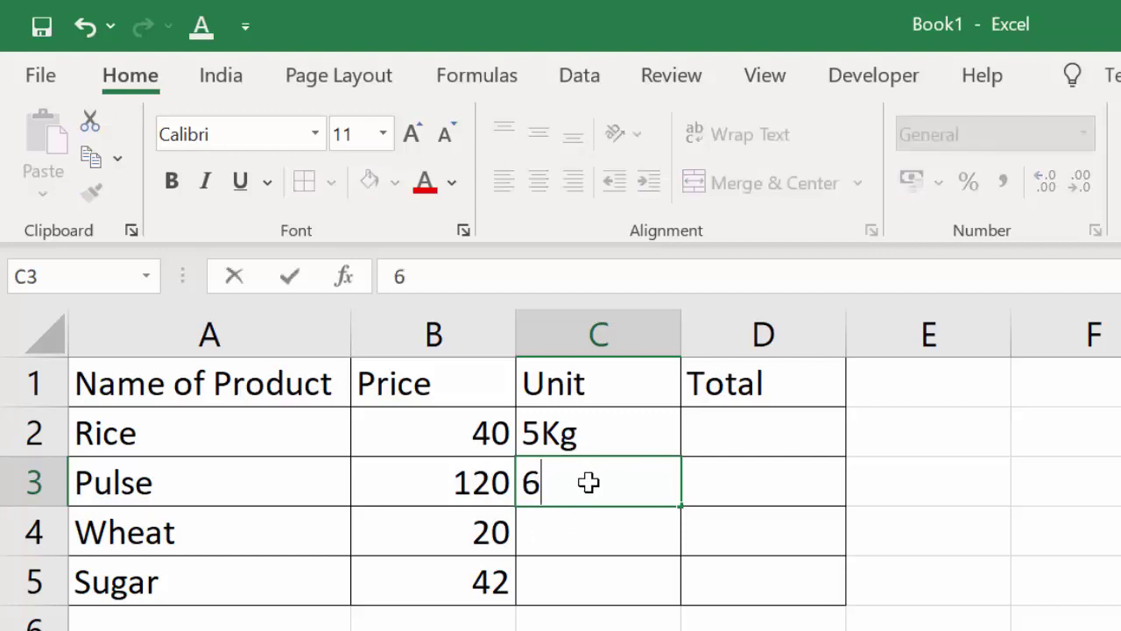
pyautogui.write('k')
pyautogui.press('BackSpace')
pyautogui.write('Kg')
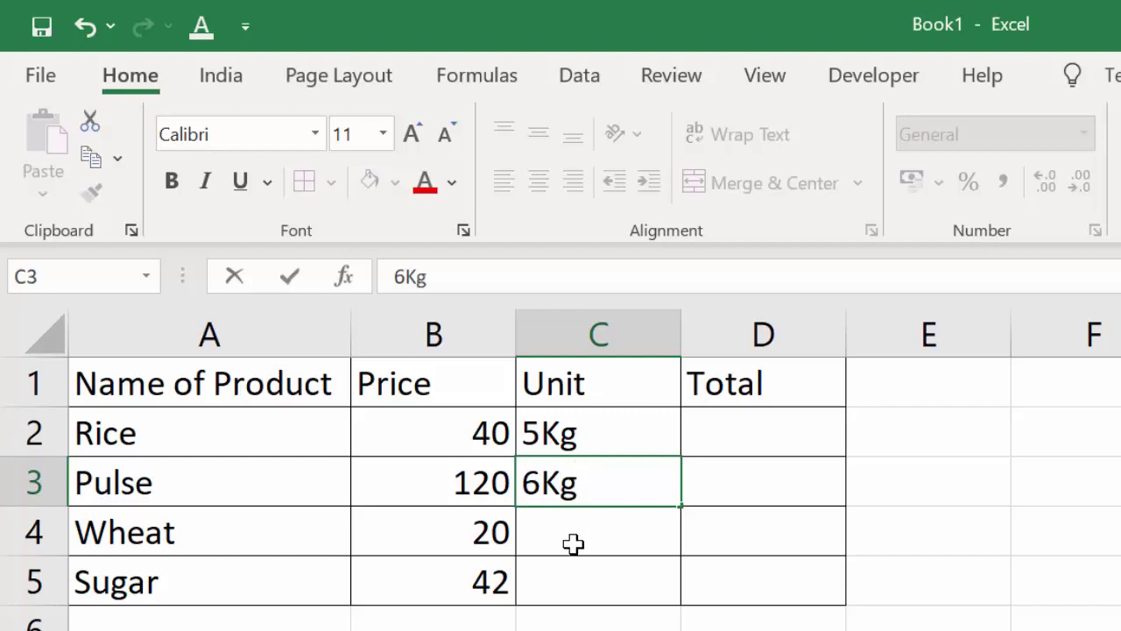
pyautogui.click(571, 536)
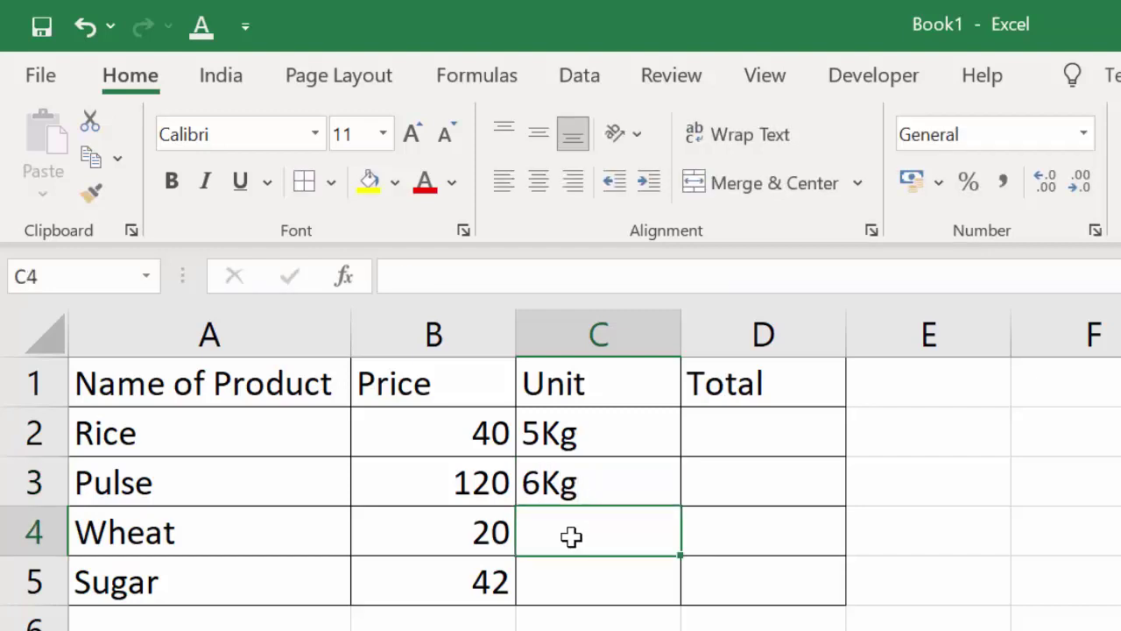
pyautogui.write('7Kg')
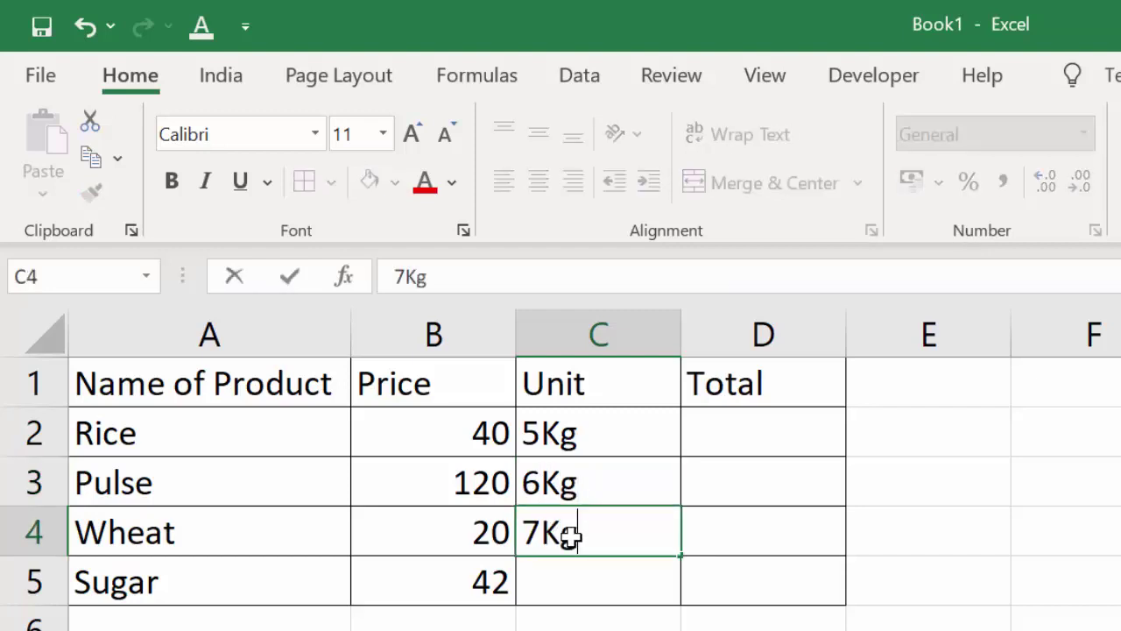
pyautogui.press('Return')
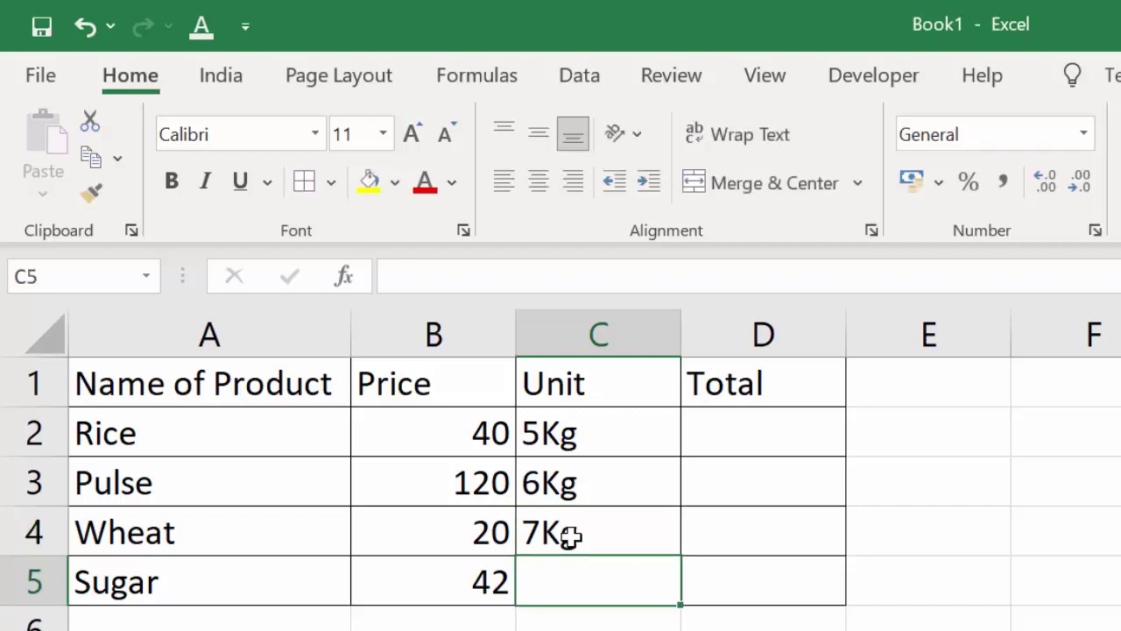
pyautogui.write('8K')
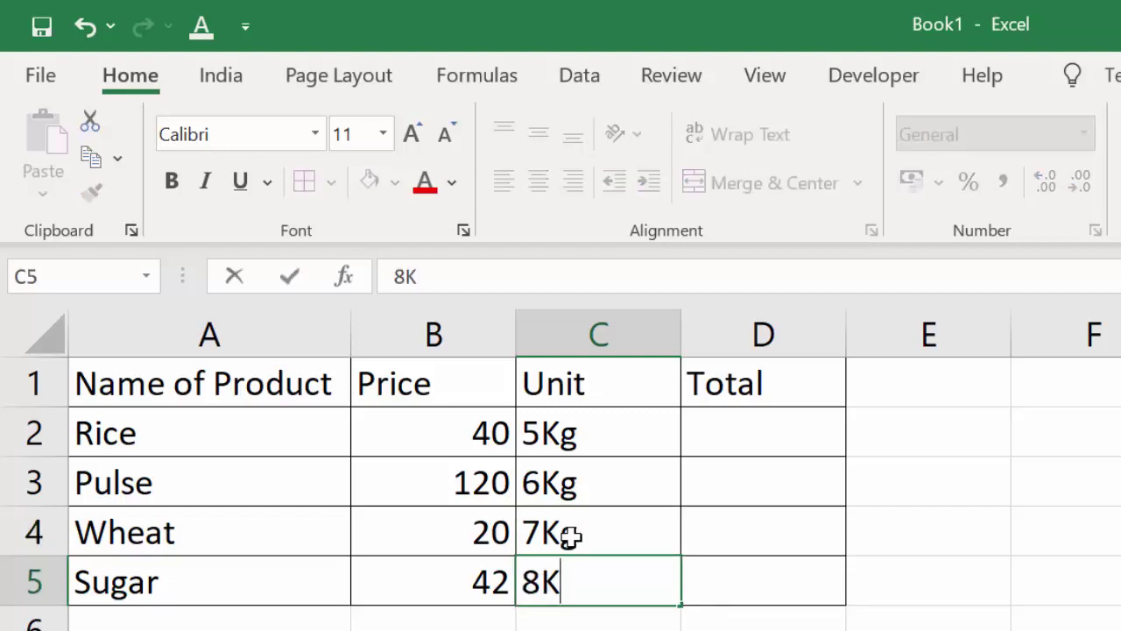
pyautogui.write('g')
pyautogui.press('Return')
pyautogui.press('Return')
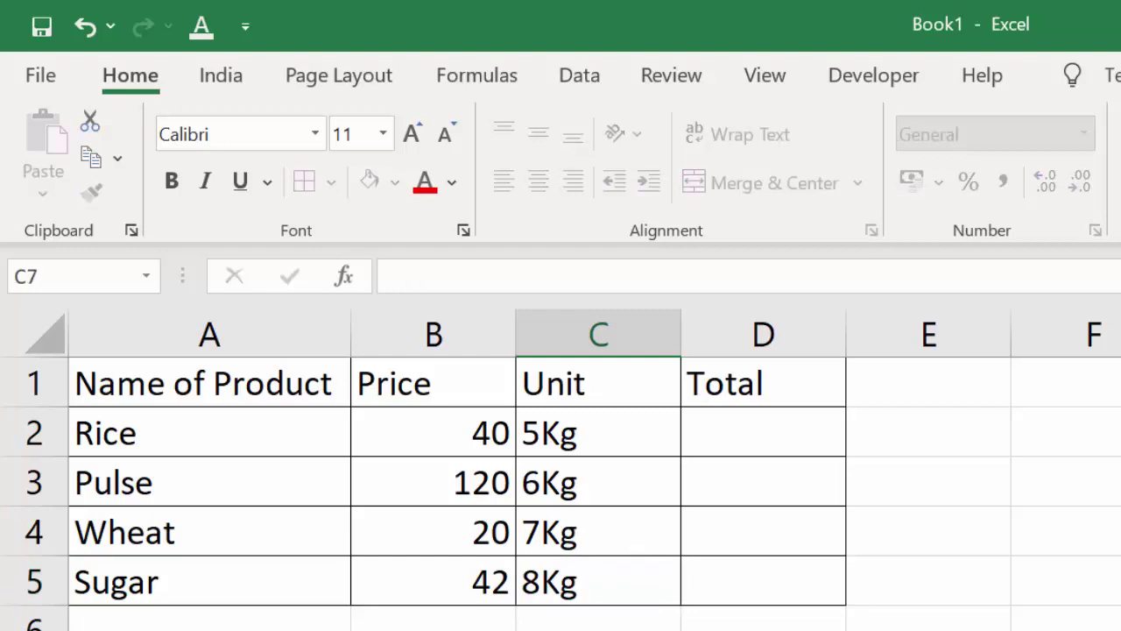
pyautogui.click(736, 428)
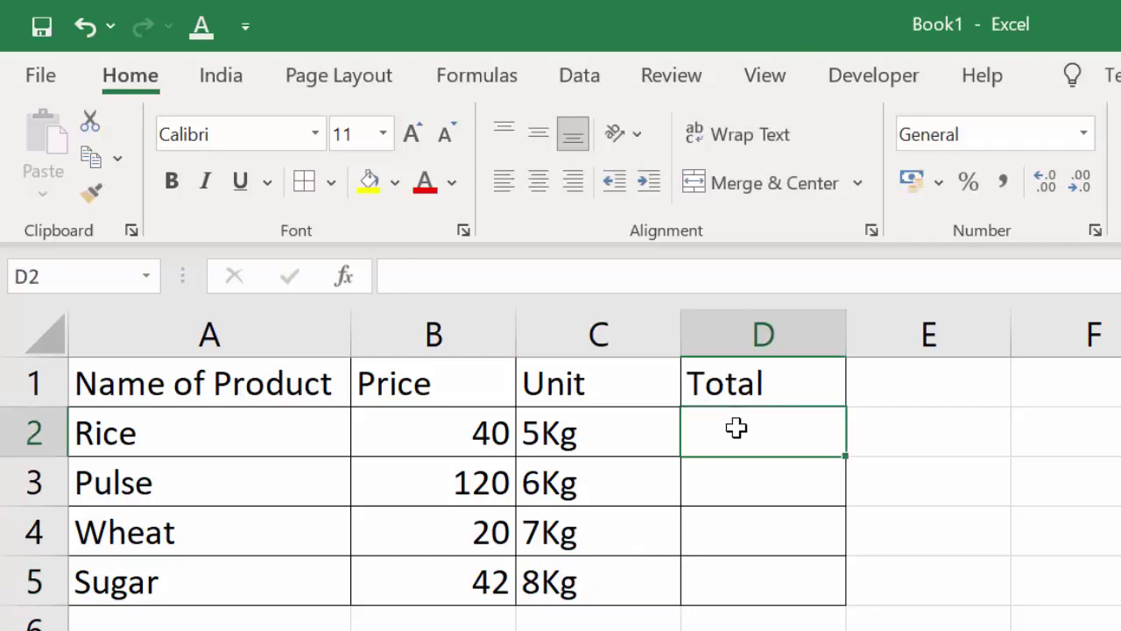
# Enter the formula =B2*C2 in D2 as Rice's Total
pyautogui.click(579, 434)
pyautogui.click(473, 426)
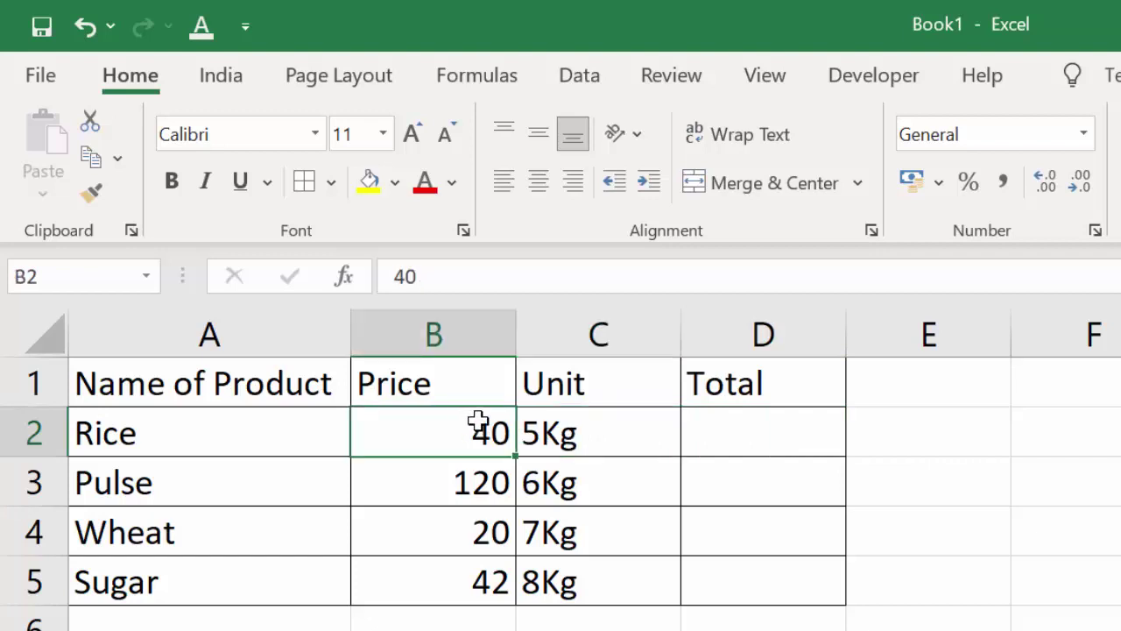
pyautogui.click(714, 420)
pyautogui.write('=')
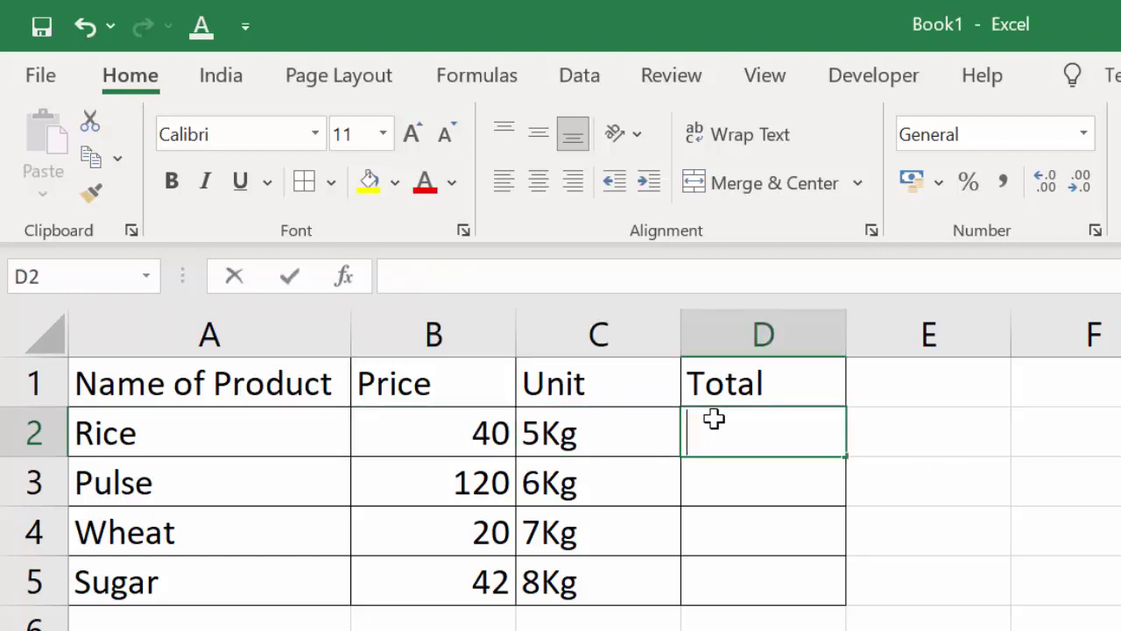
pyautogui.click(460, 417)
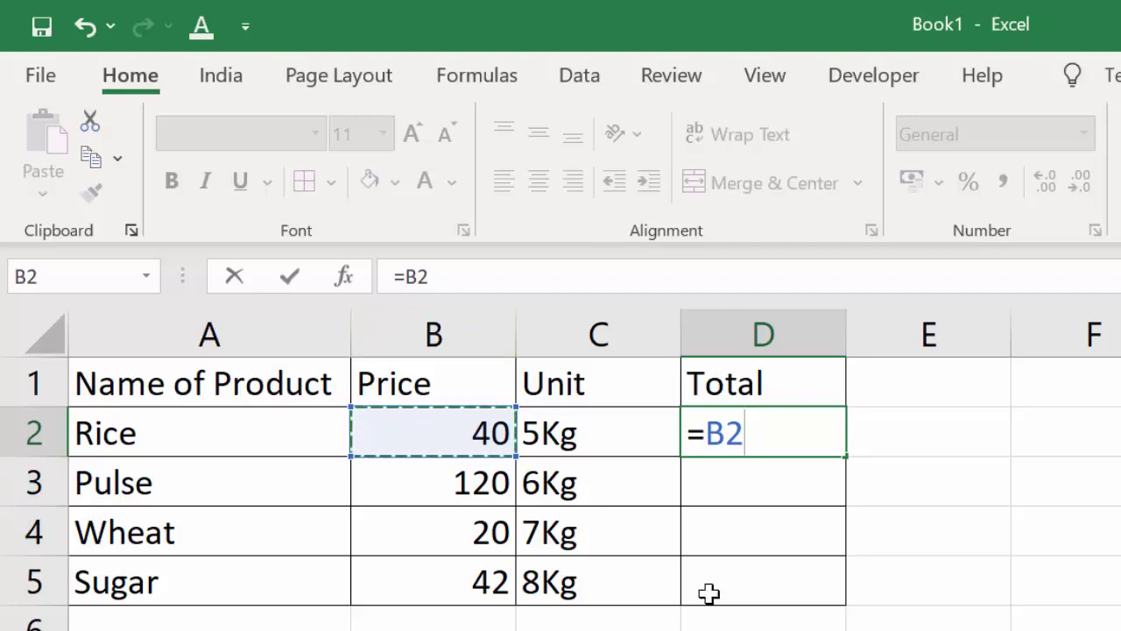
pyautogui.write('*')
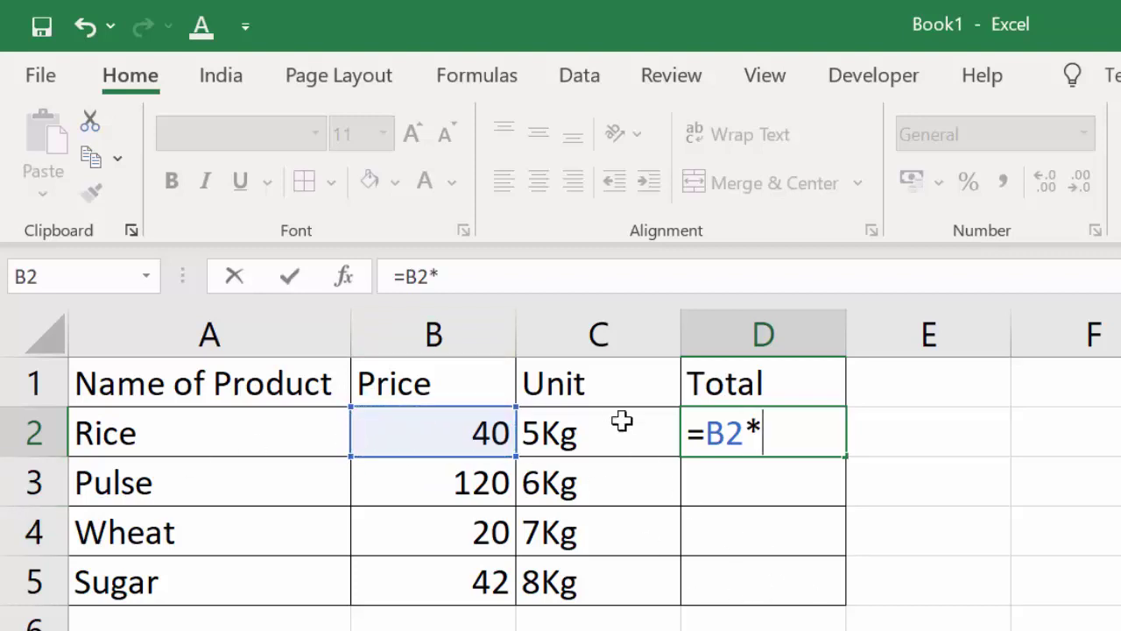
pyautogui.click(597, 429)
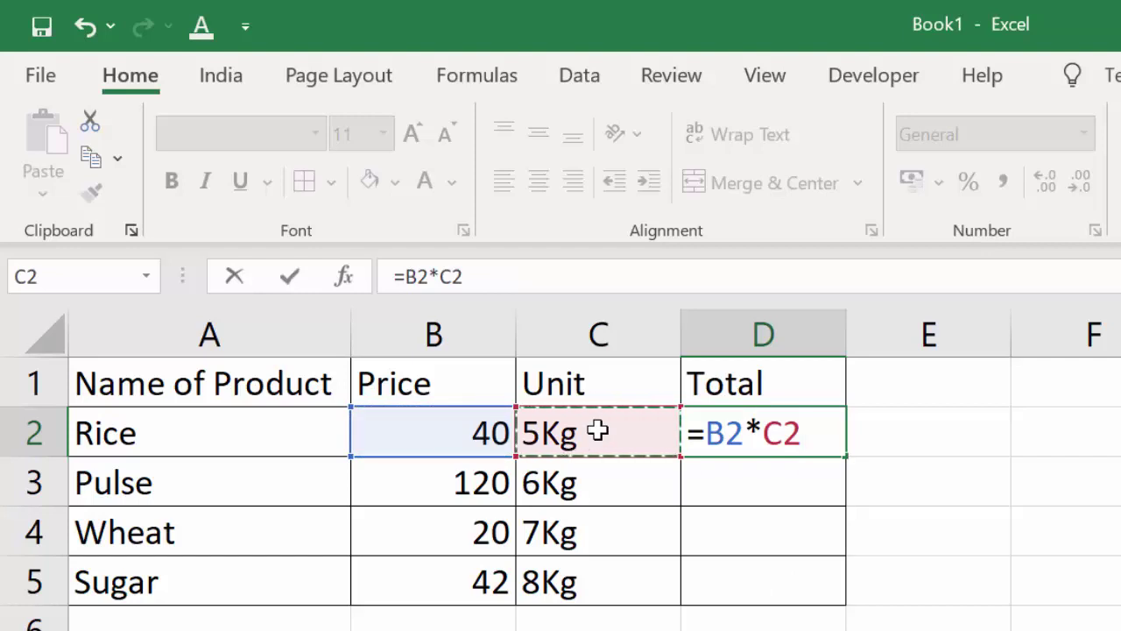
pyautogui.press('Return')
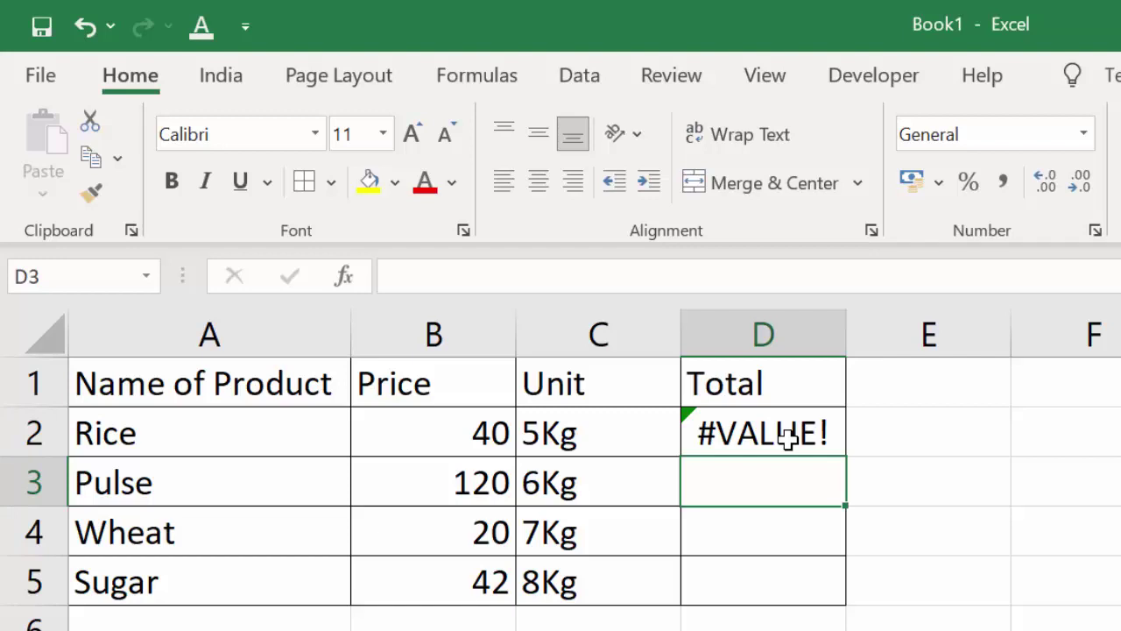
# Delete the text unit entries in C2:C5 so Rice's Total shows 0
pyautogui.click(583, 447)
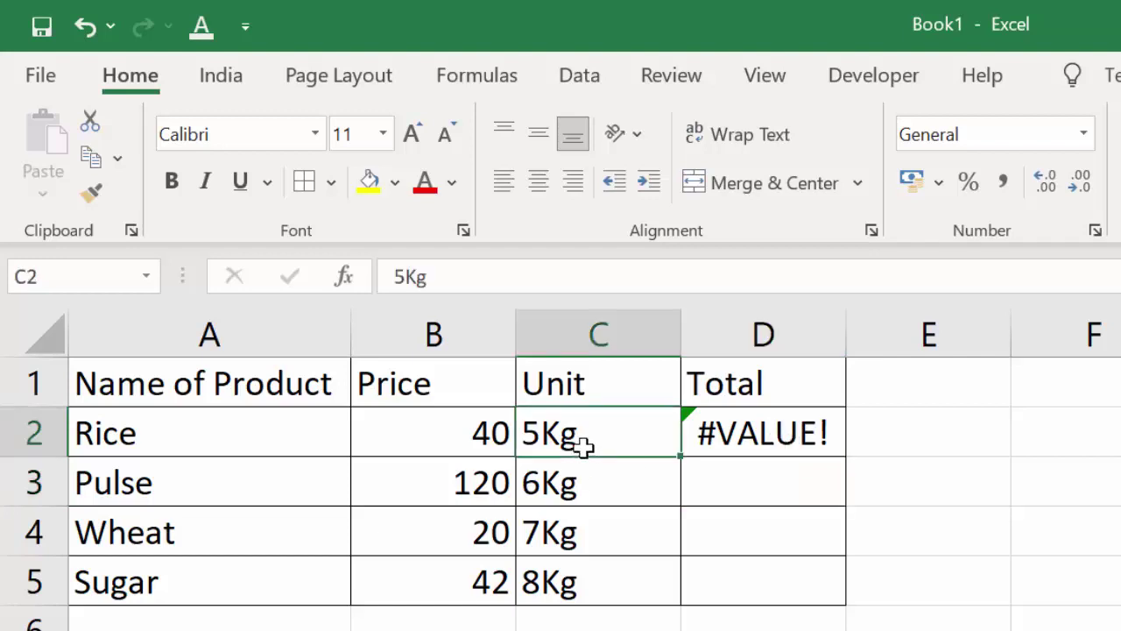
pyautogui.click(460, 450)
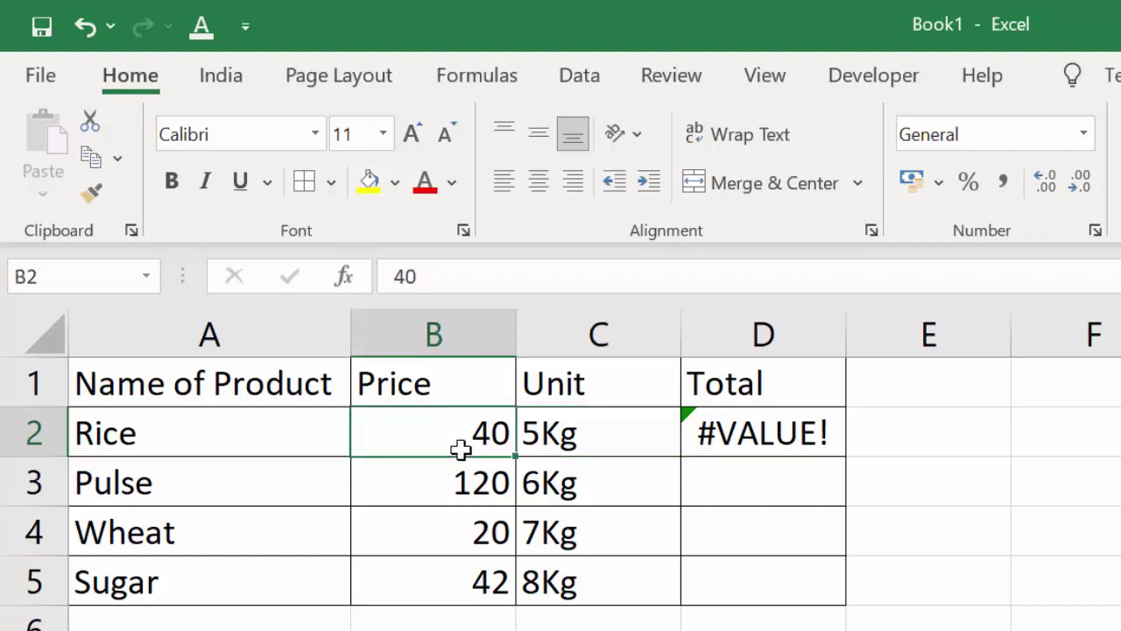
pyautogui.click(592, 438)
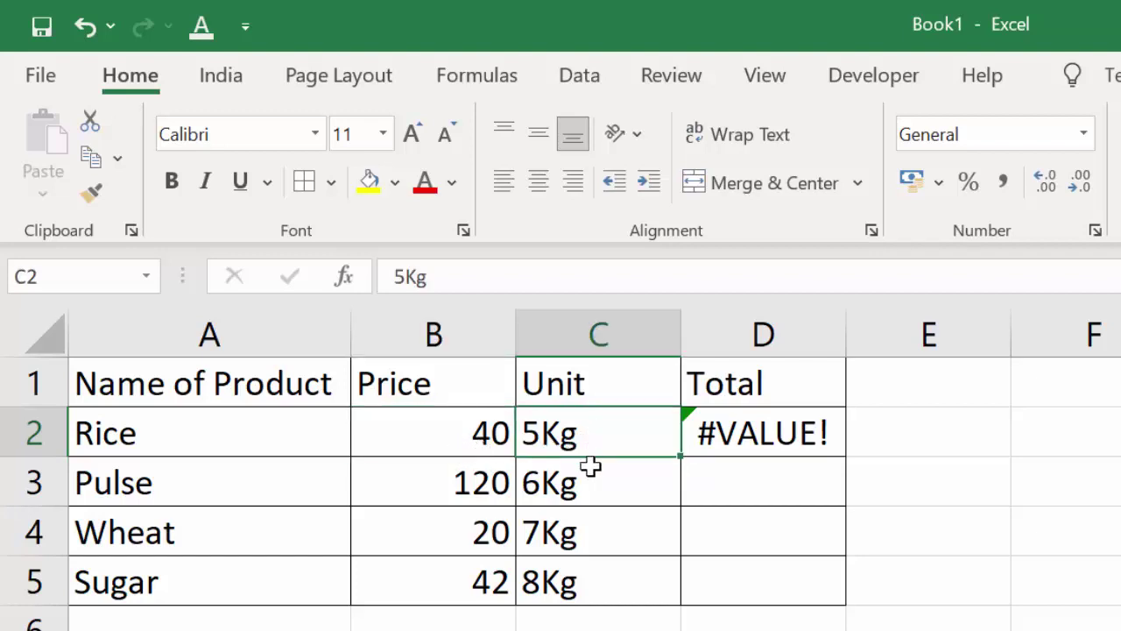
pyautogui.moveTo(592, 438); pyautogui.dragTo(583, 570)
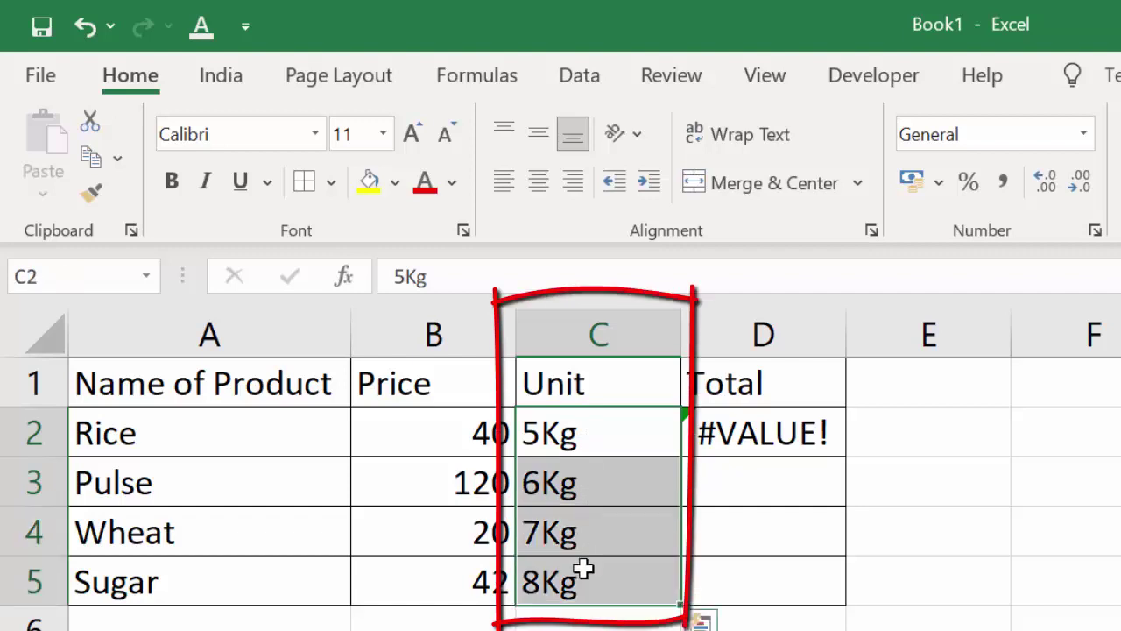
pyautogui.press('Delete')
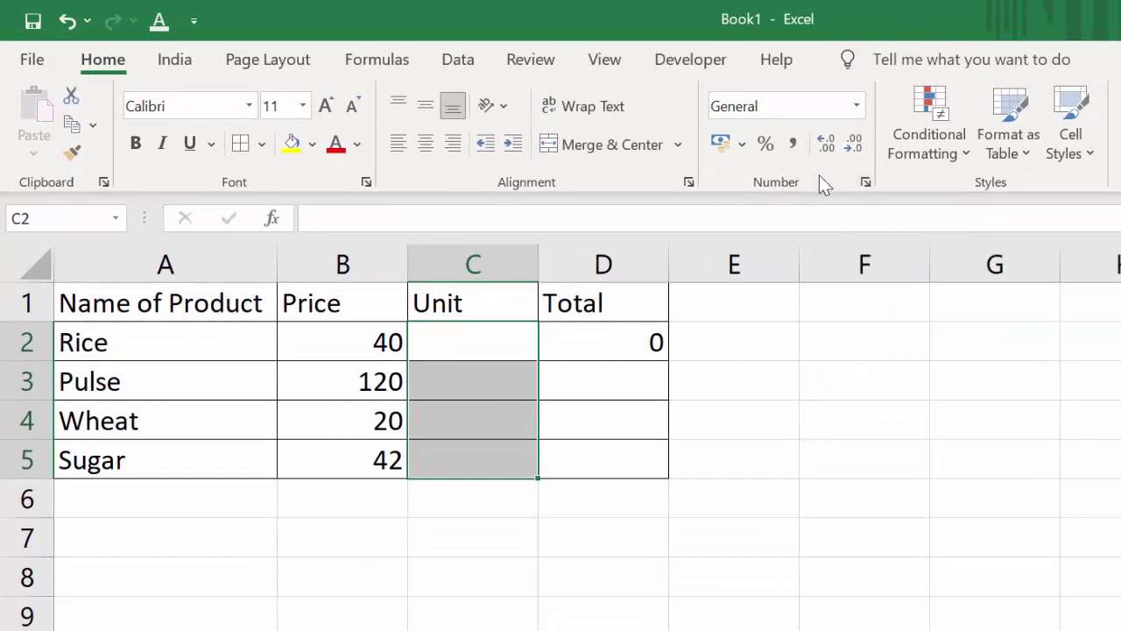
# Give the Unit cells C2:C5 the custom number format 0 "Kg" in Format Cells
pyautogui.click(866, 182)
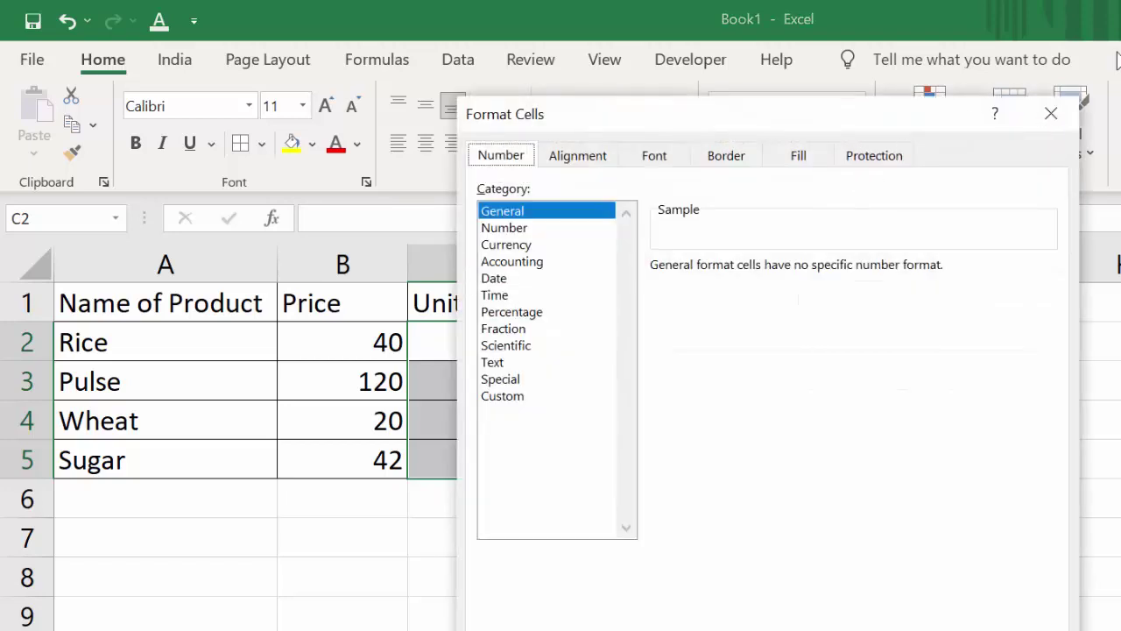
pyautogui.click(1042, 117)
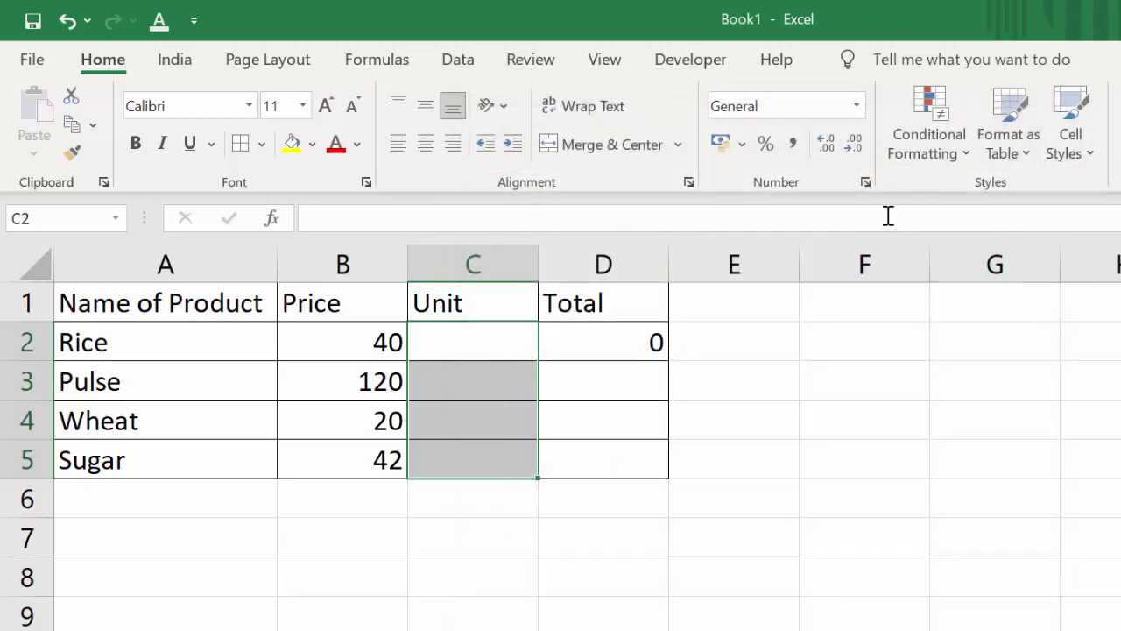
pyautogui.click(864, 182)
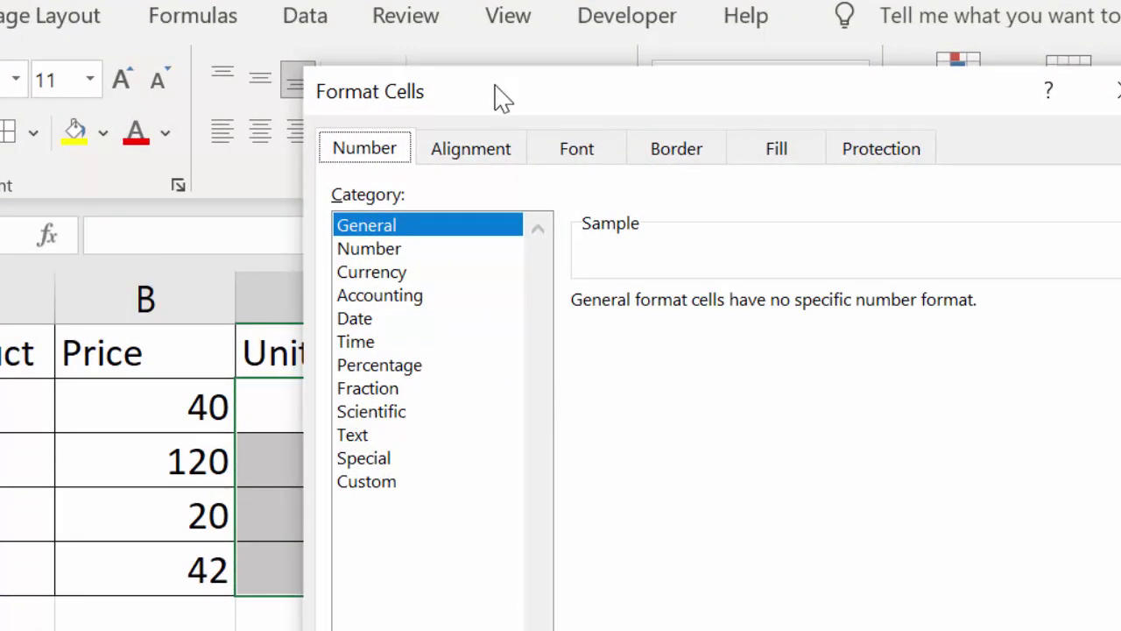
pyautogui.moveTo(500, 97); pyautogui.dragTo(685, 137)
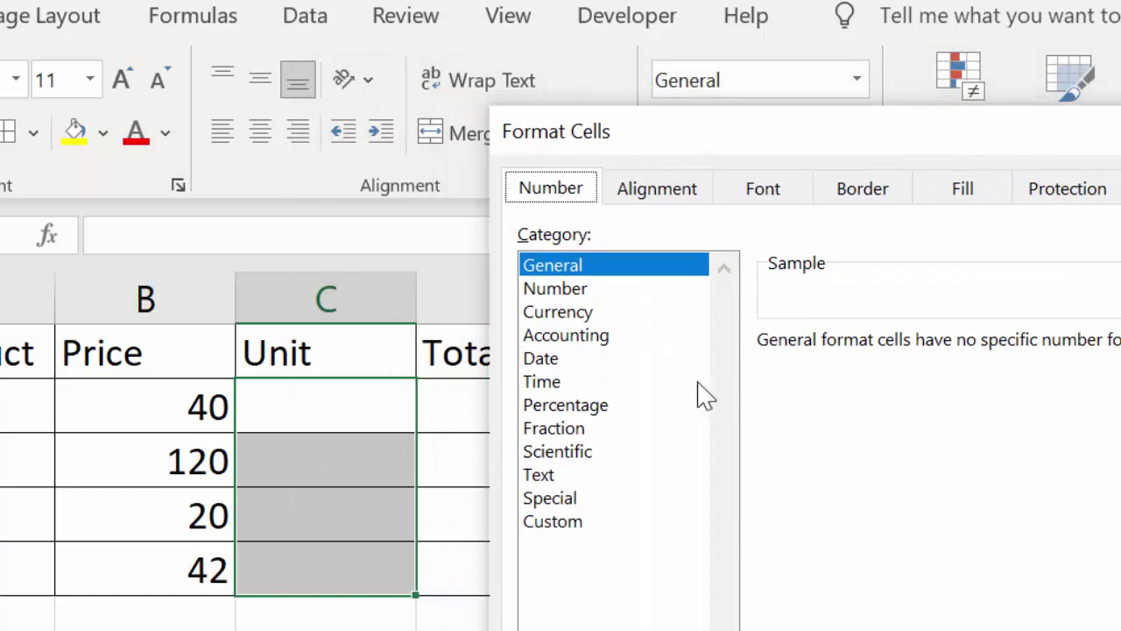
pyautogui.click(561, 524)
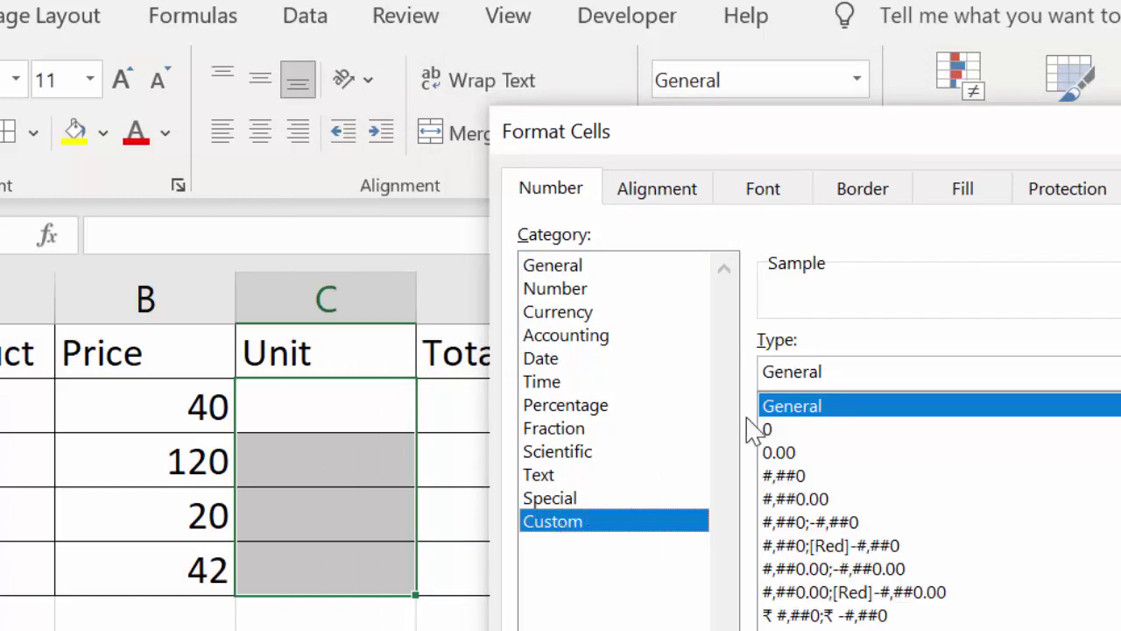
pyautogui.click(861, 371)
pyautogui.press('BackSpace')
pyautogui.press('BackSpace')
pyautogui.press('BackSpace')
pyautogui.press('BackSpace')
pyautogui.press('BackSpace')
pyautogui.press('BackSpace')
pyautogui.write('0 "')
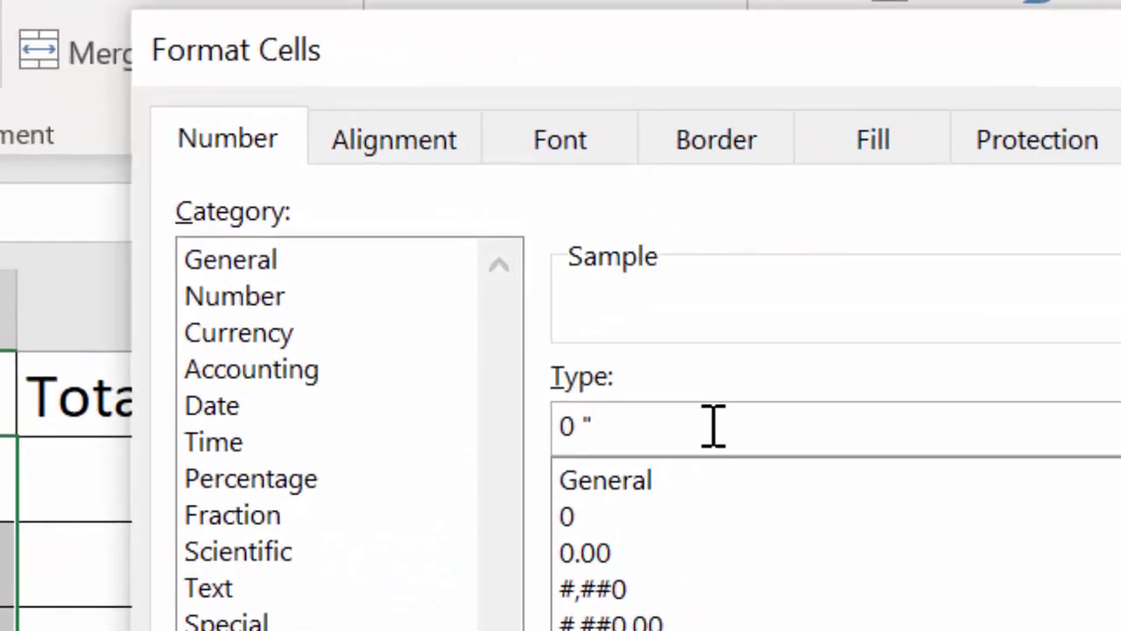
pyautogui.write('Kg')
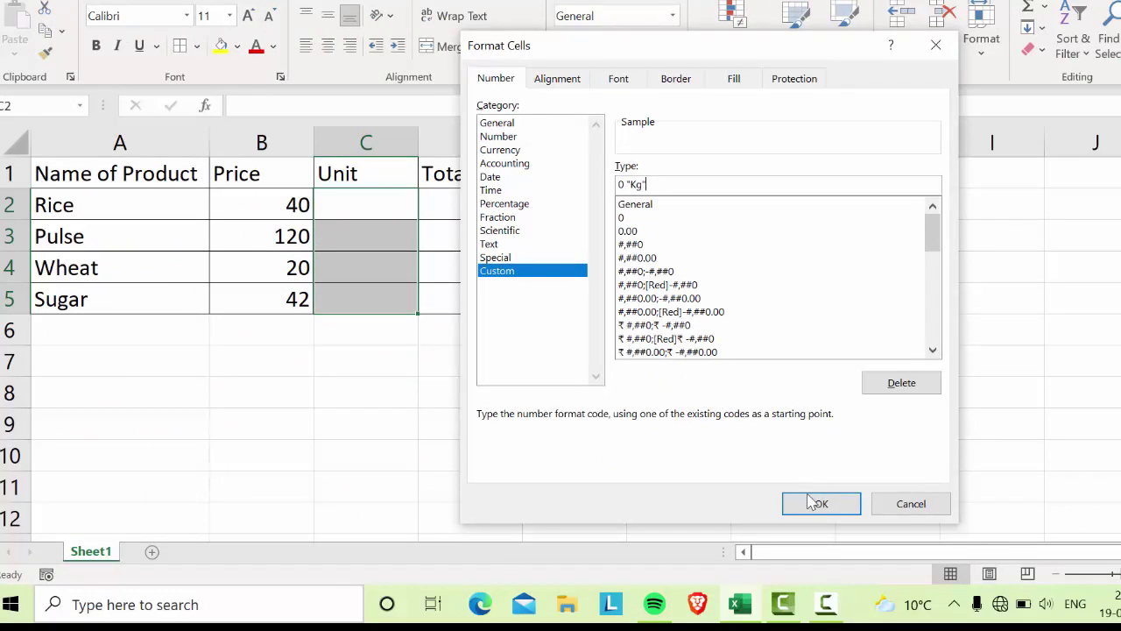
pyautogui.click(819, 506)
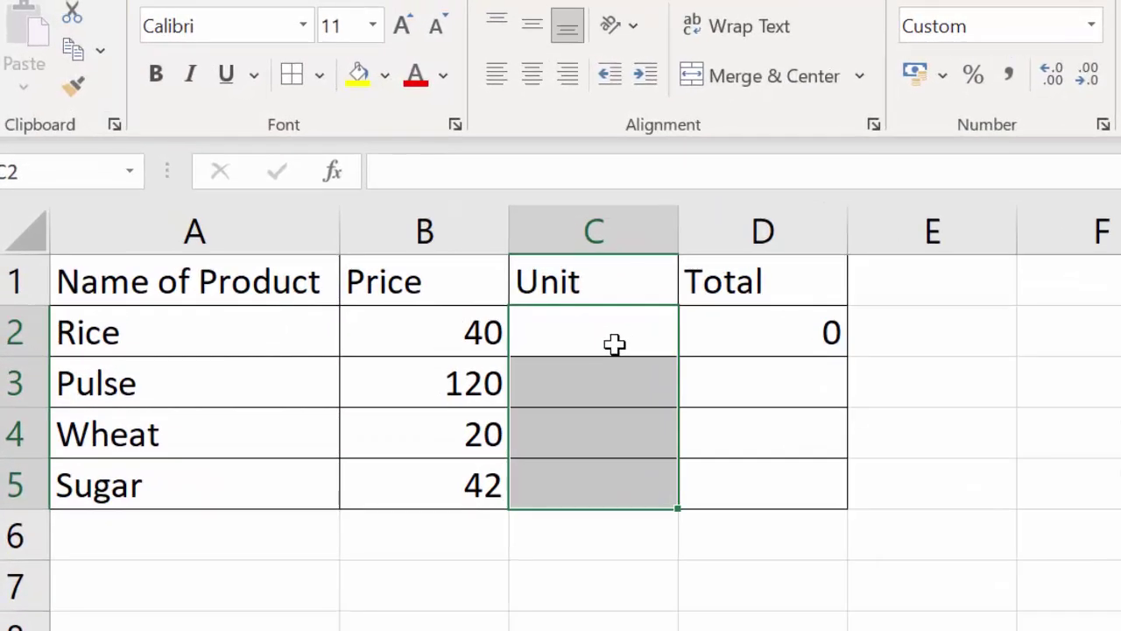
# Enter quantities 5, 6, 8 and 9 in the Unit cells C2:C5
pyautogui.click(614, 343)
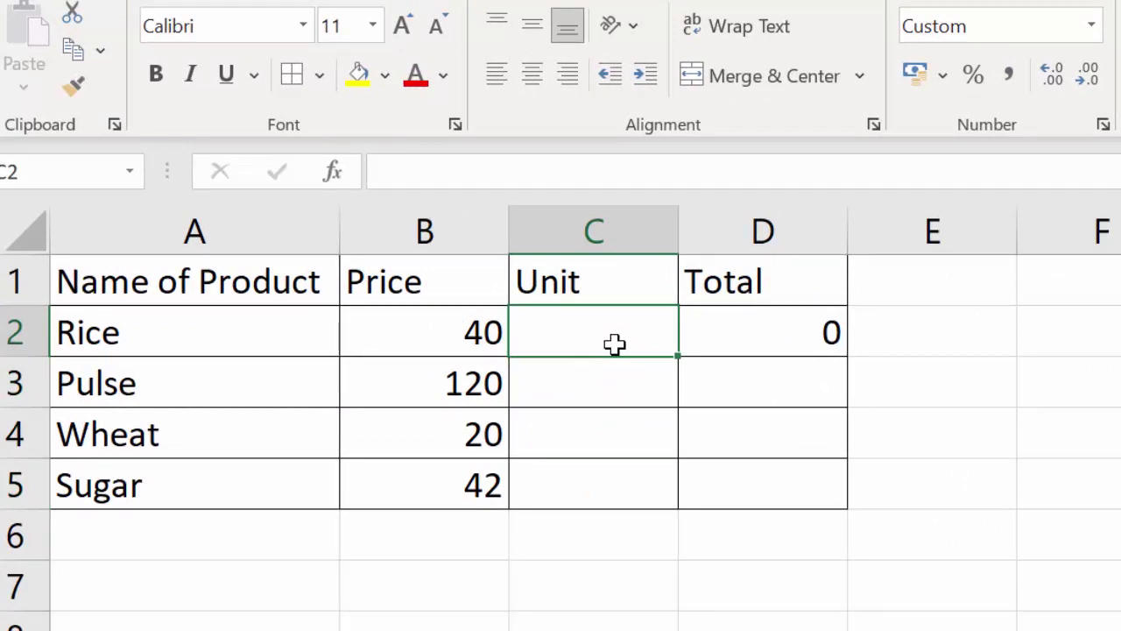
pyautogui.write('5')
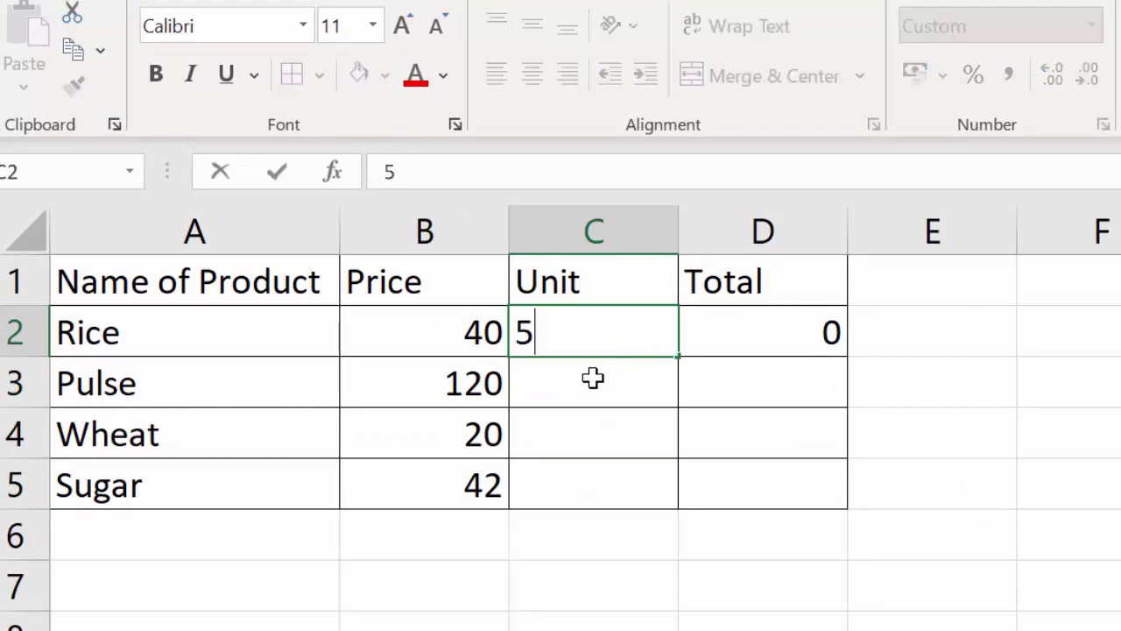
pyautogui.click(594, 378)
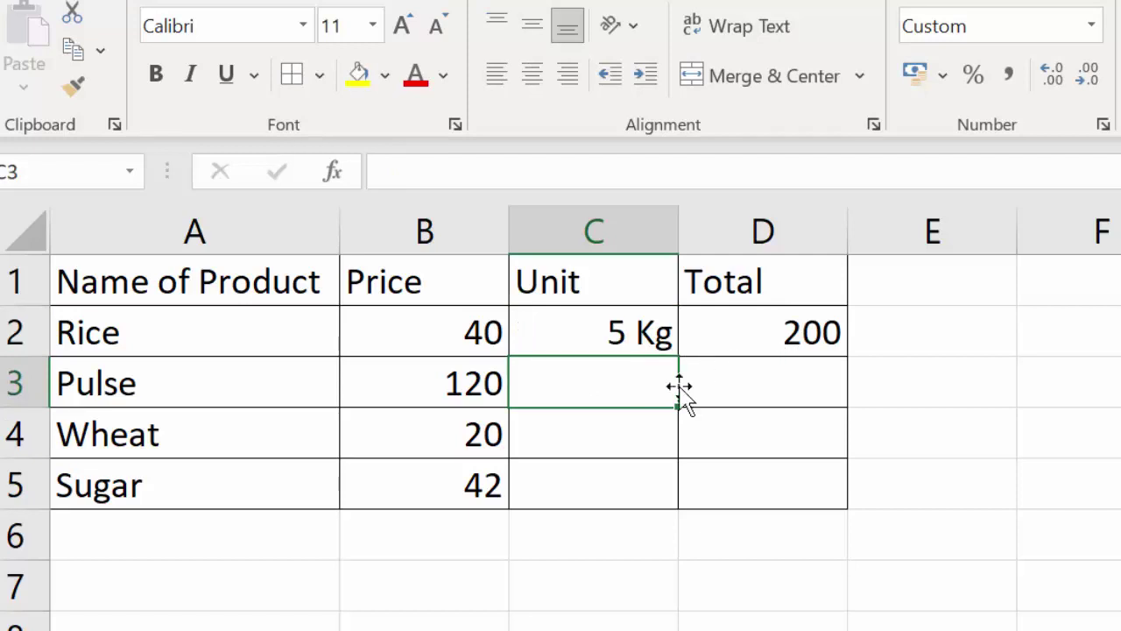
pyautogui.write('6')
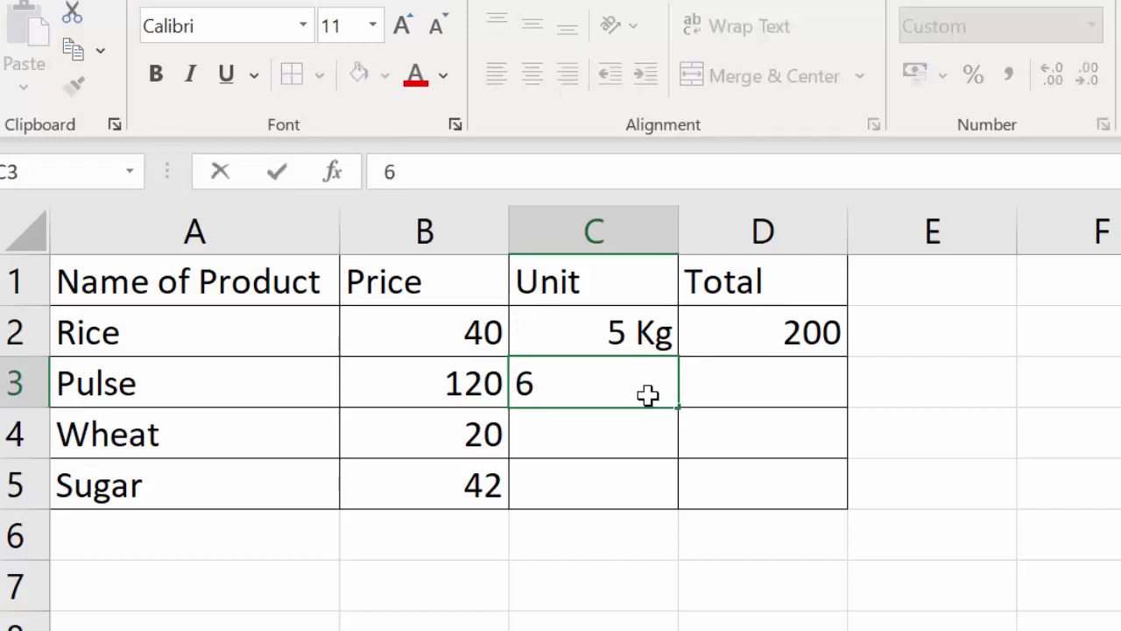
pyautogui.press('Return')
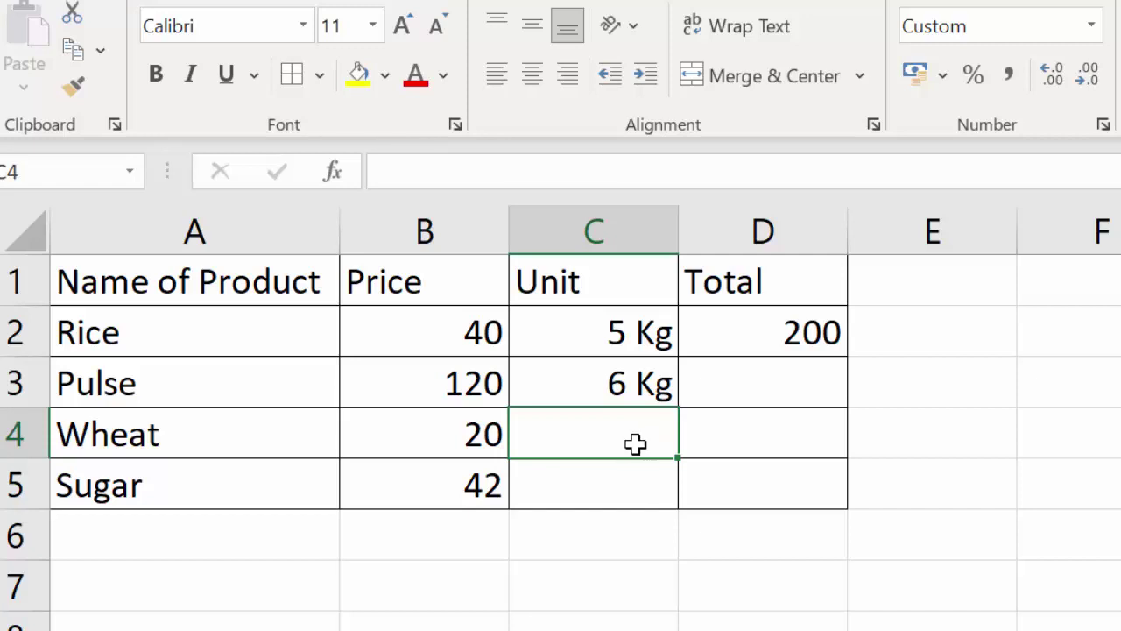
pyautogui.write('8')
pyautogui.press('Return')
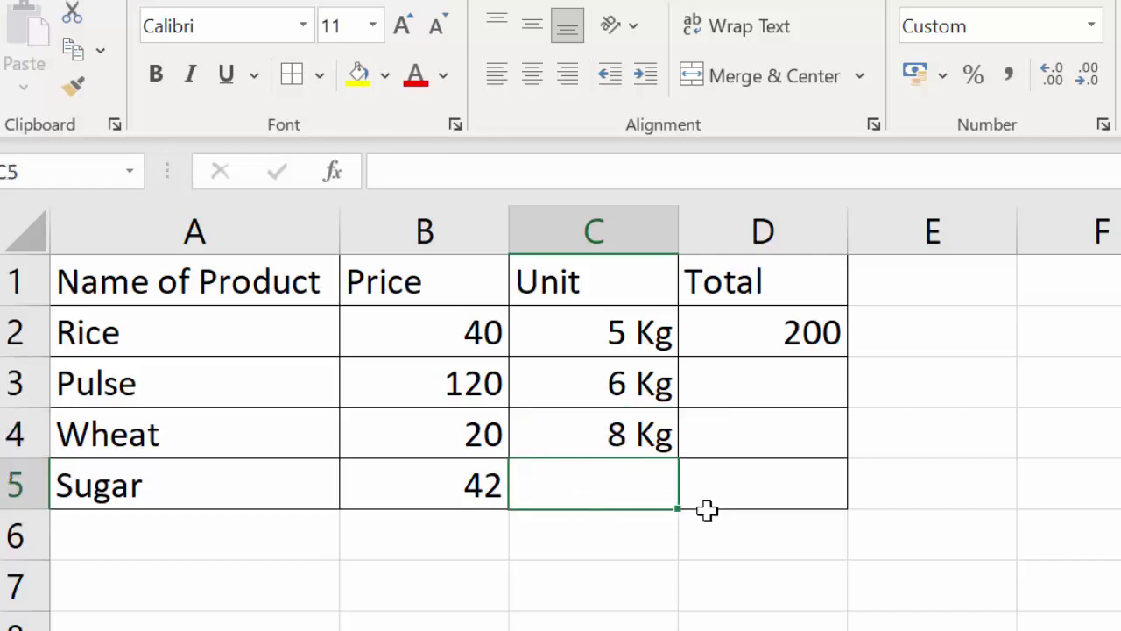
pyautogui.write('9')
pyautogui.press('Return')
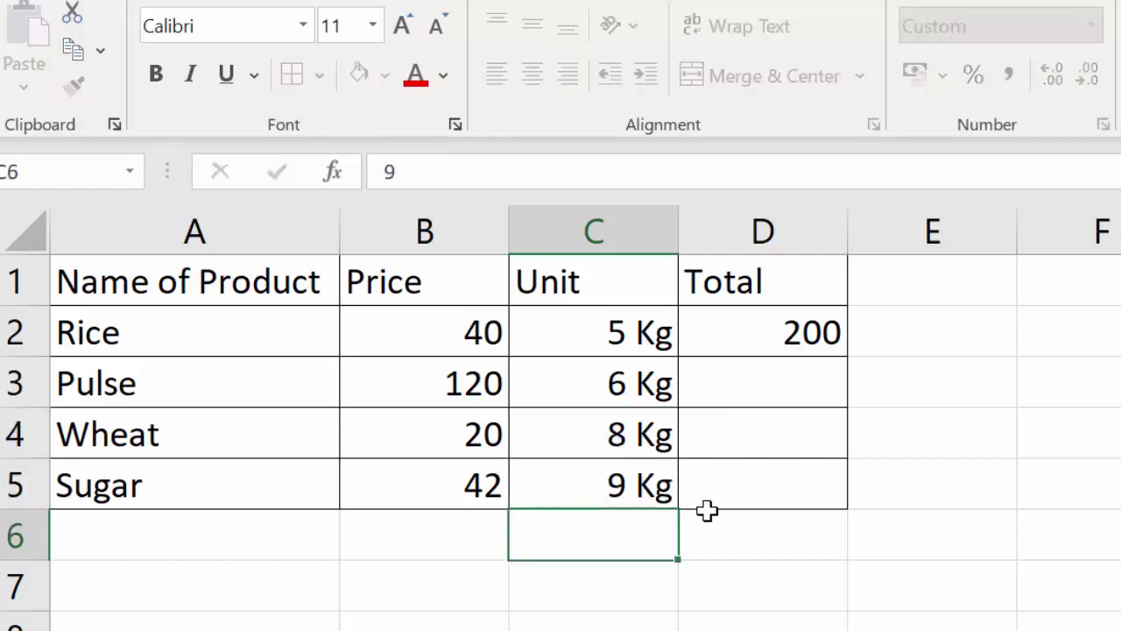
# Fill the =B2*C2 formula from D2 down to D5, giving Totals 200, 720, 150 and 378
pyautogui.click(805, 336)
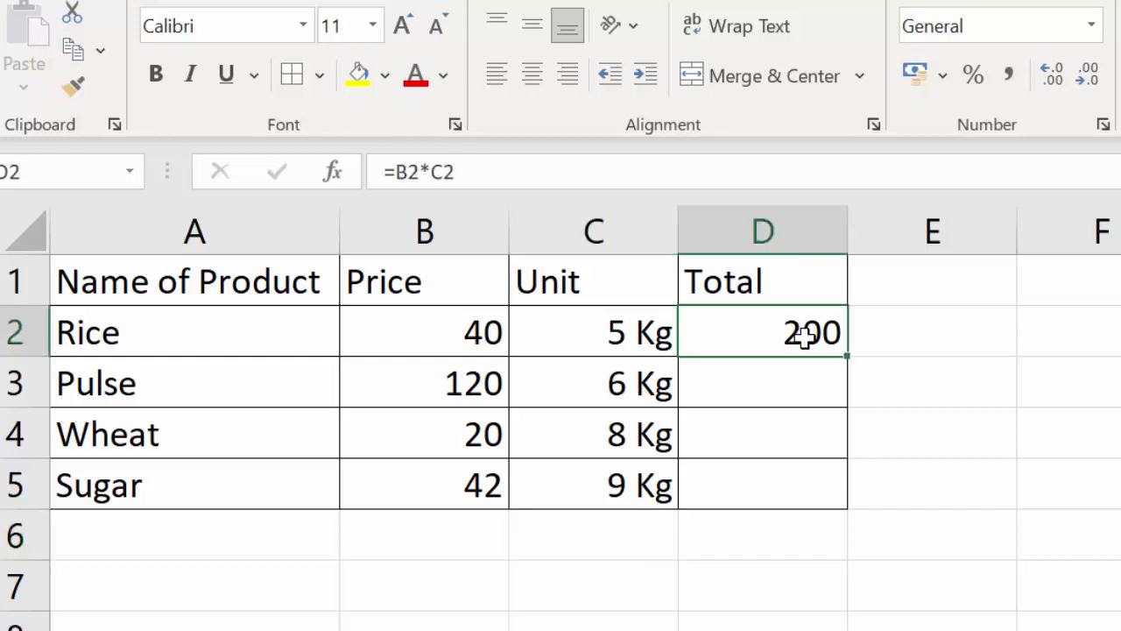
pyautogui.doubleClick(856, 353)
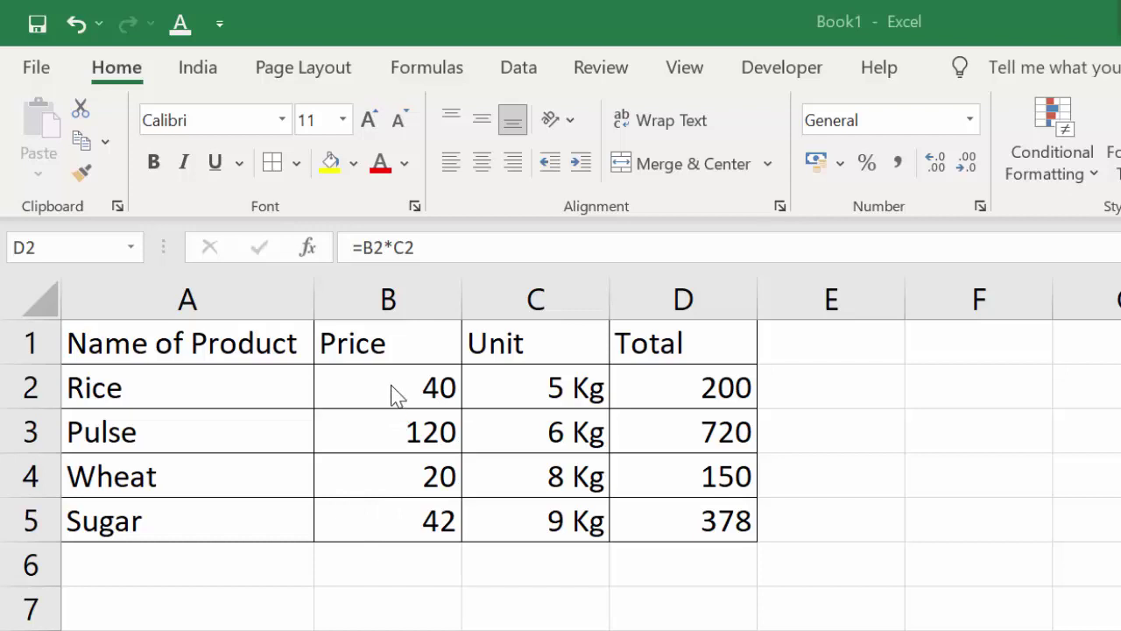
pyautogui.click(391, 385)
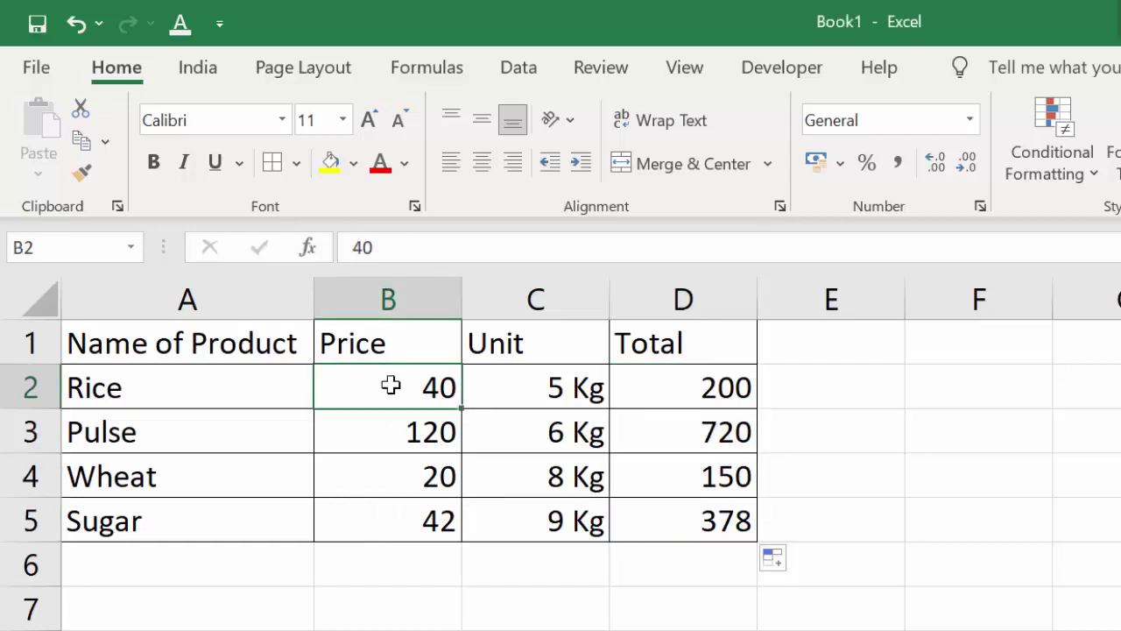
# Format the Price cells B2:B5 as rupee Currency
pyautogui.moveTo(391, 385); pyautogui.dragTo(404, 498)
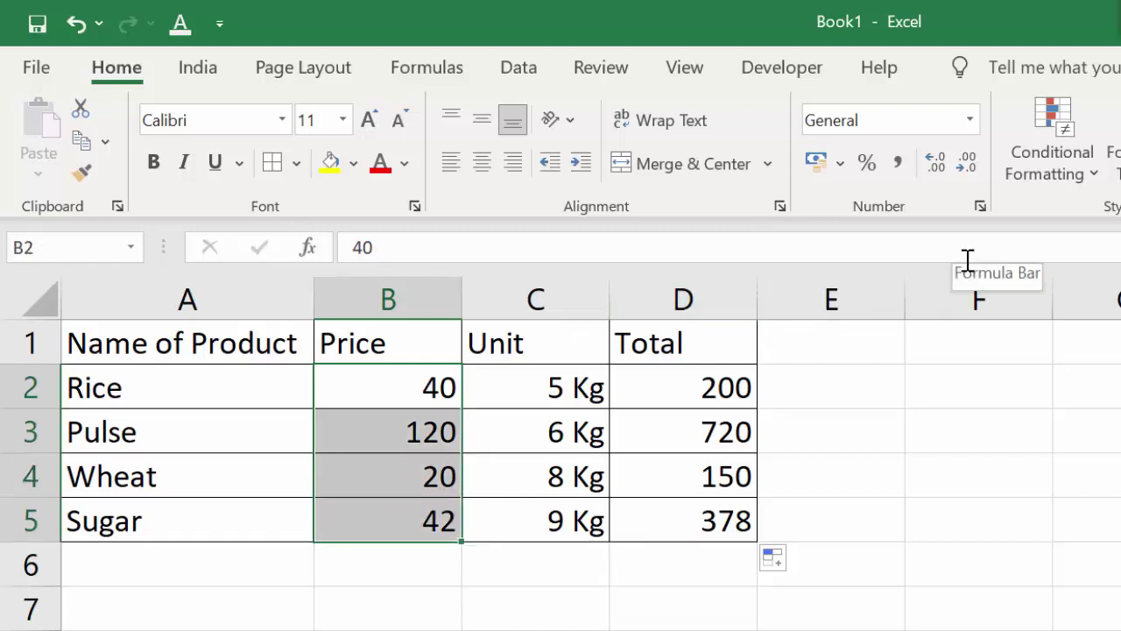
pyautogui.click(971, 122)
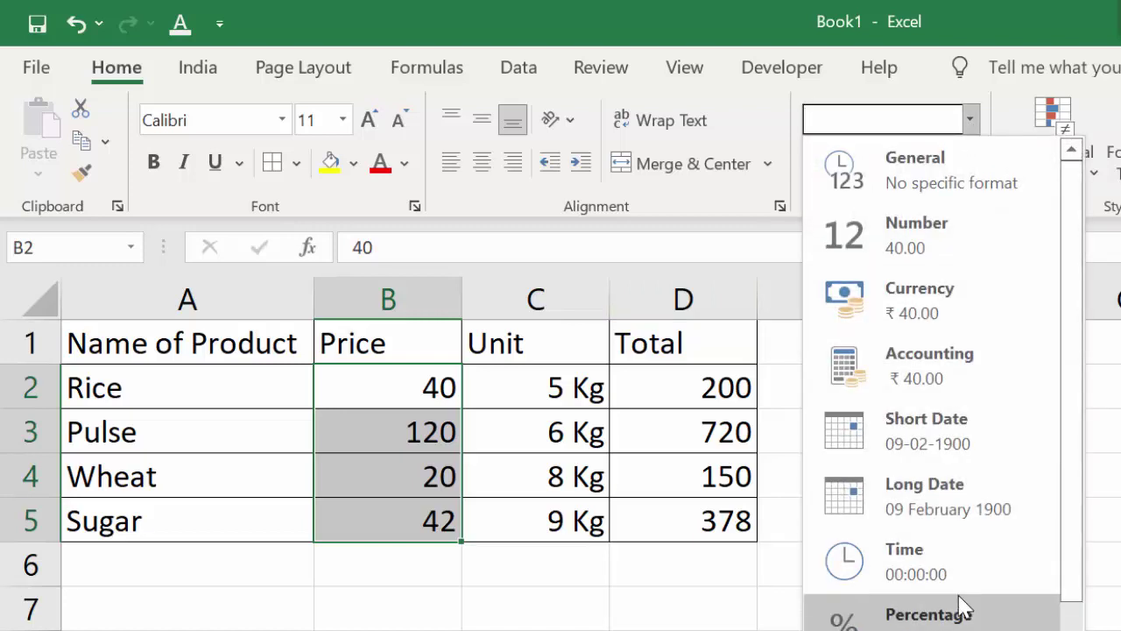
pyautogui.scroll(-2, 952, 350)
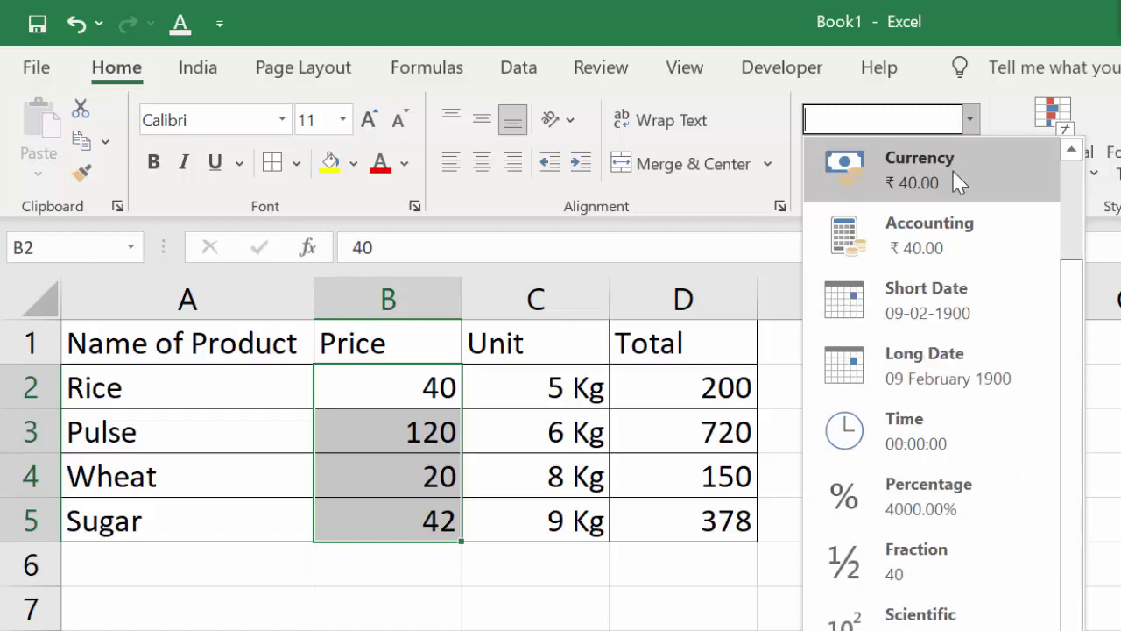
pyautogui.click(952, 172)
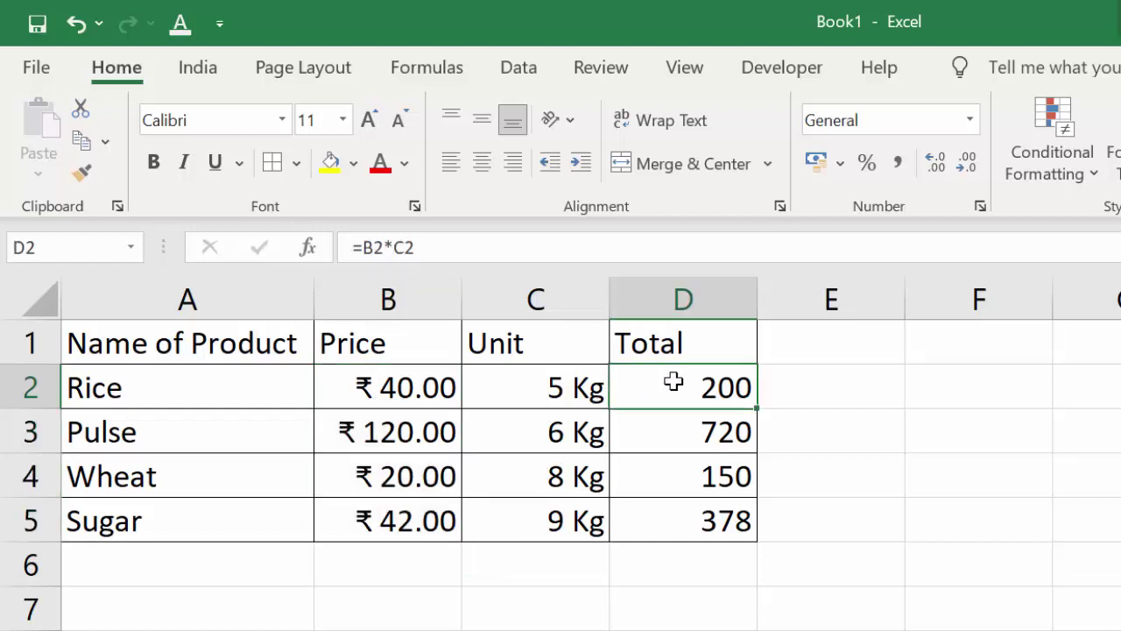
# Format the Total cells D2:D5 as rupee Currency, showing ₹ 200.00 to ₹ 378.00
pyautogui.moveTo(673, 381); pyautogui.dragTo(664, 519)
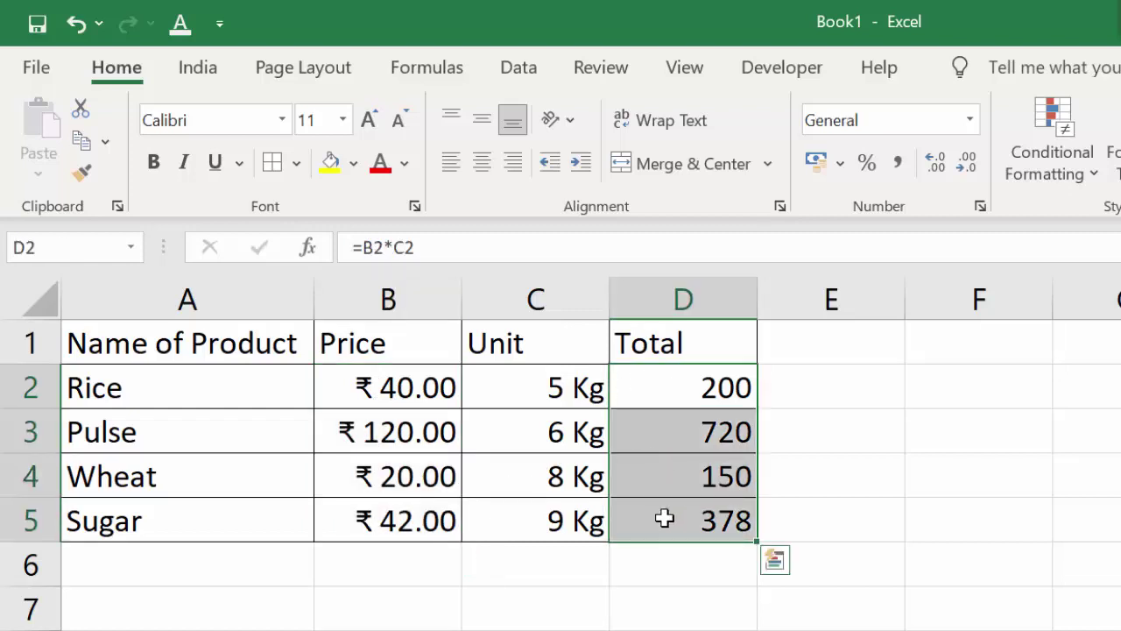
pyautogui.click(969, 121)
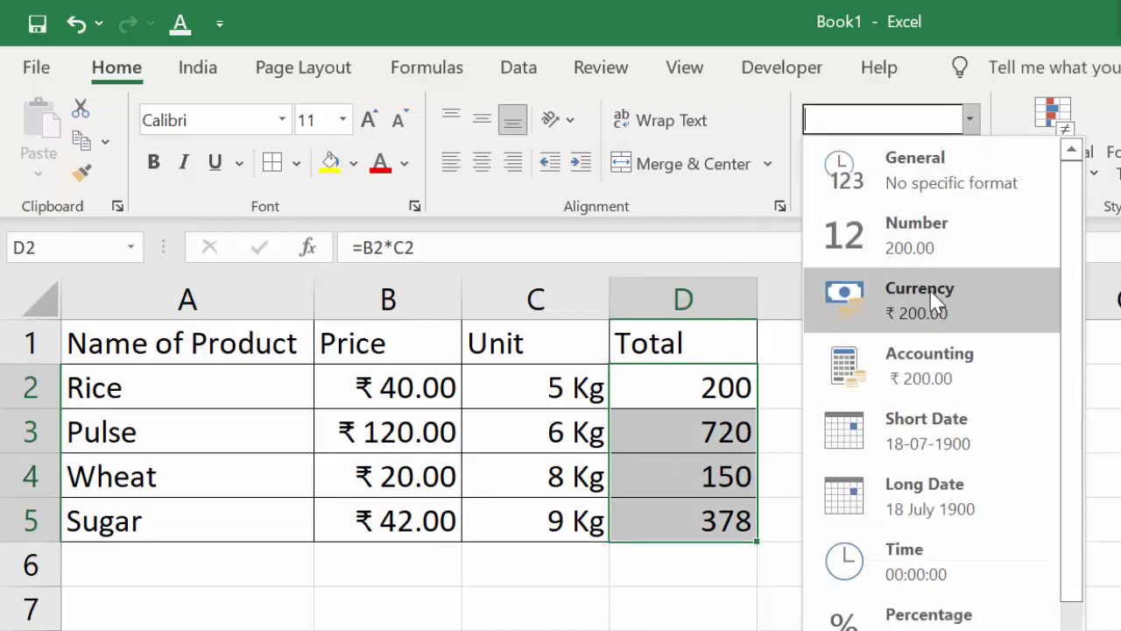
pyautogui.click(935, 302)
pyautogui.click(861, 619)
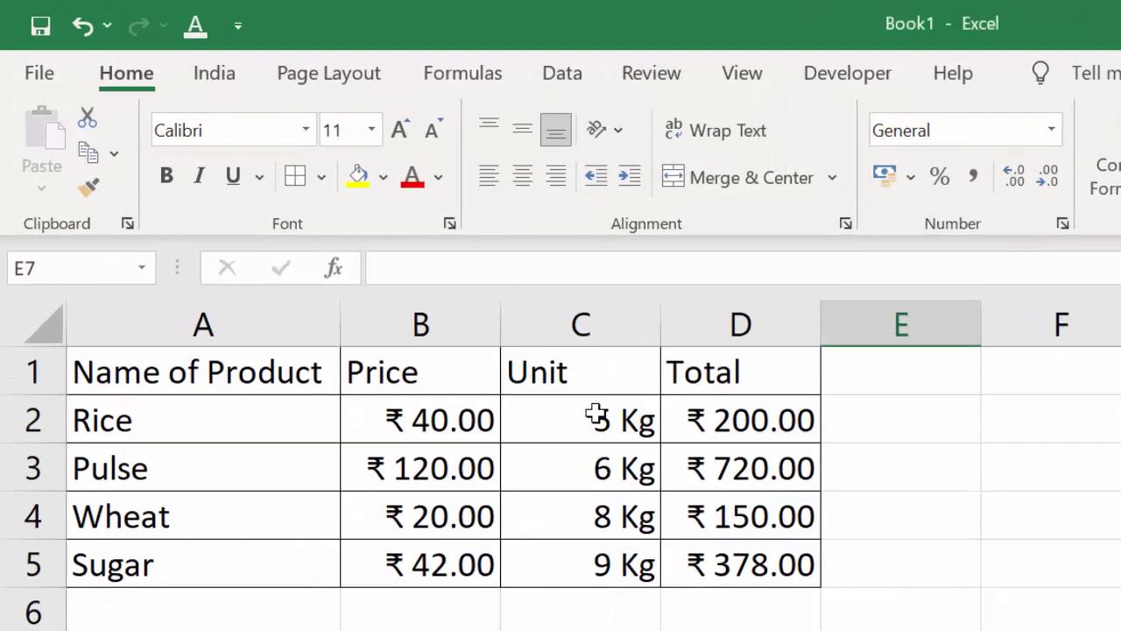
# Clear the Unit values in C2:C5, leaving the Totals at ₹ 0.00
pyautogui.click(596, 415)
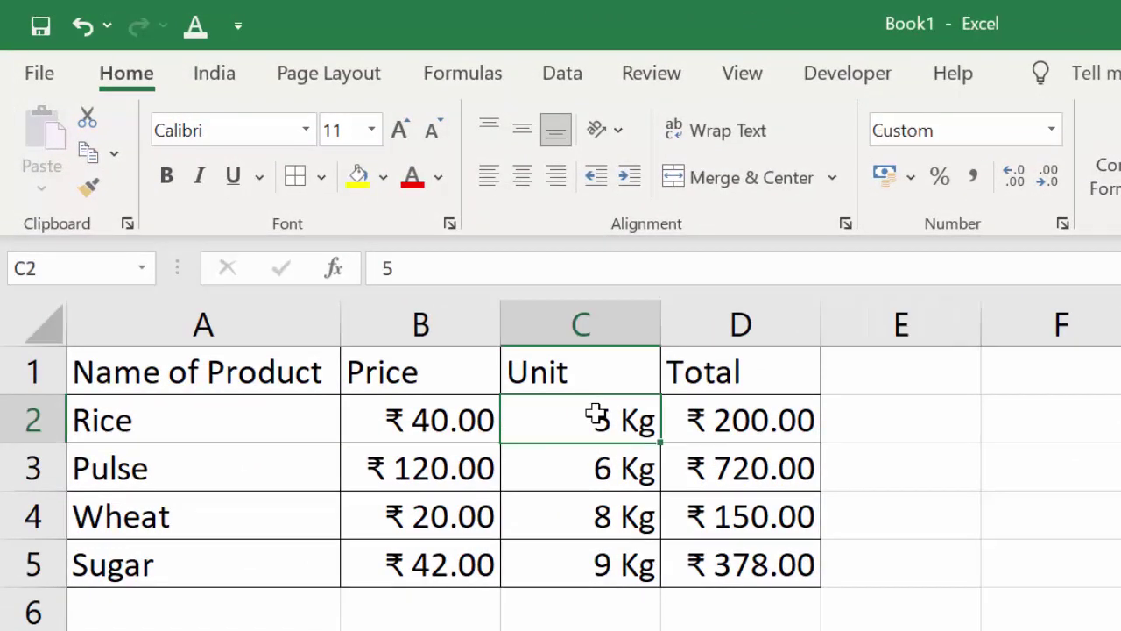
pyautogui.moveTo(596, 415); pyautogui.dragTo(561, 572)
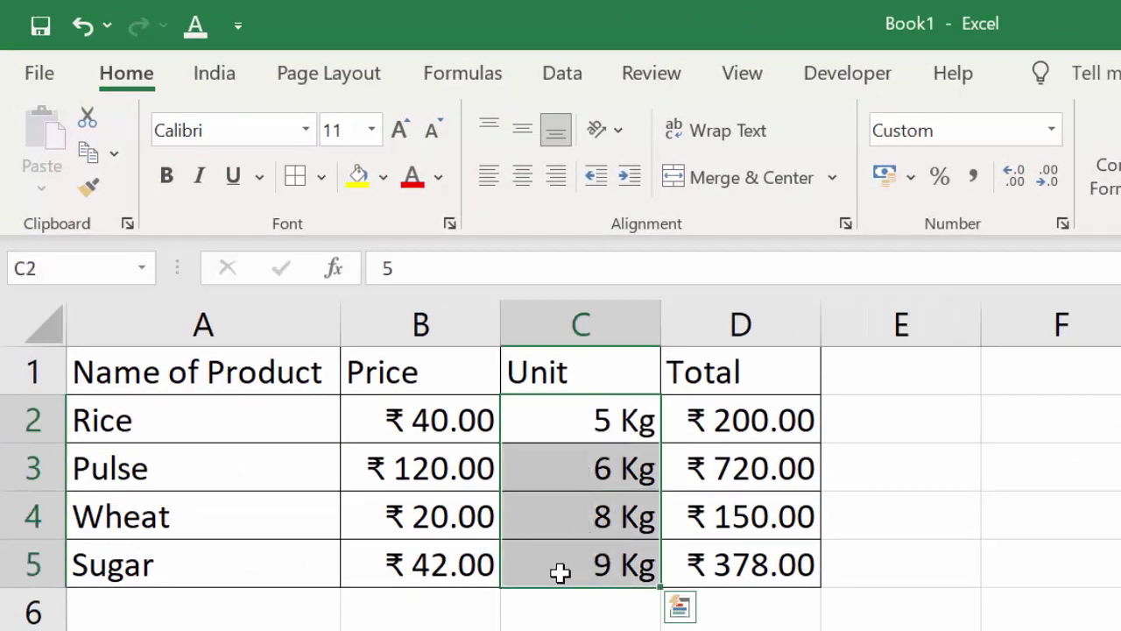
pyautogui.press('Delete')
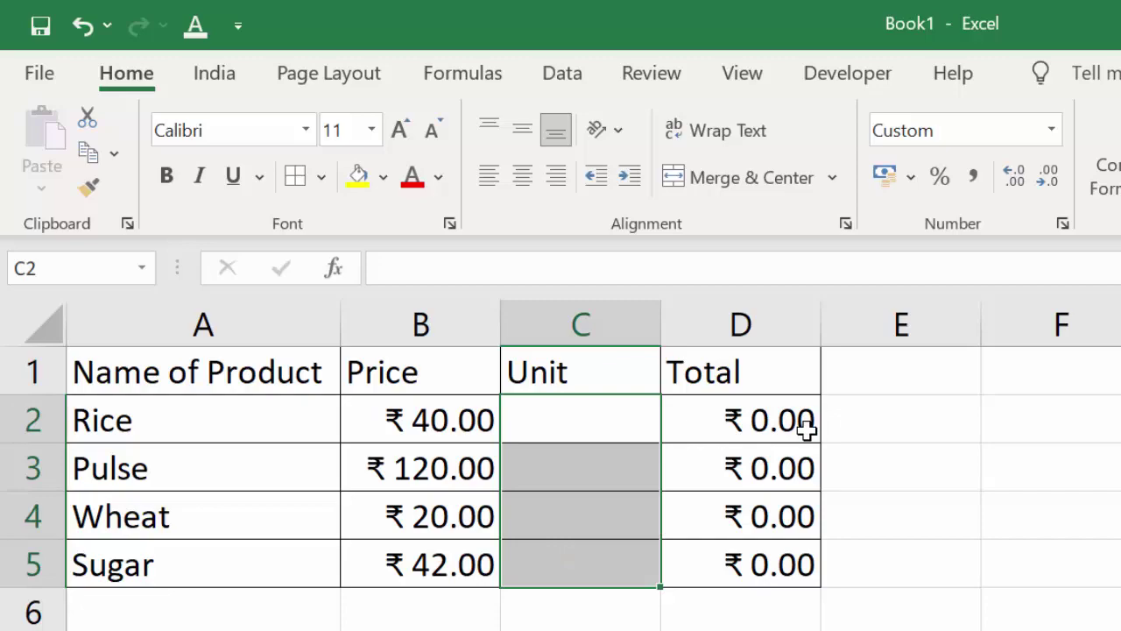
# Change the Unit cells' custom format code to # "Kg" in Format Cells
pyautogui.hotkey('ctrl', '1')
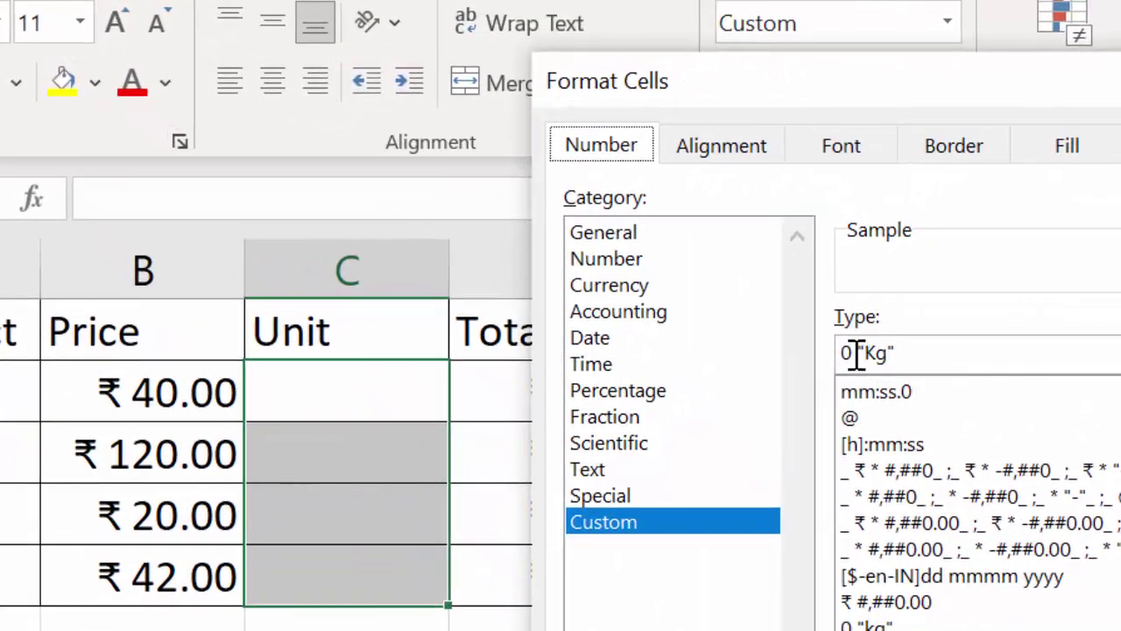
pyautogui.click(855, 353)
pyautogui.press('BackSpace')
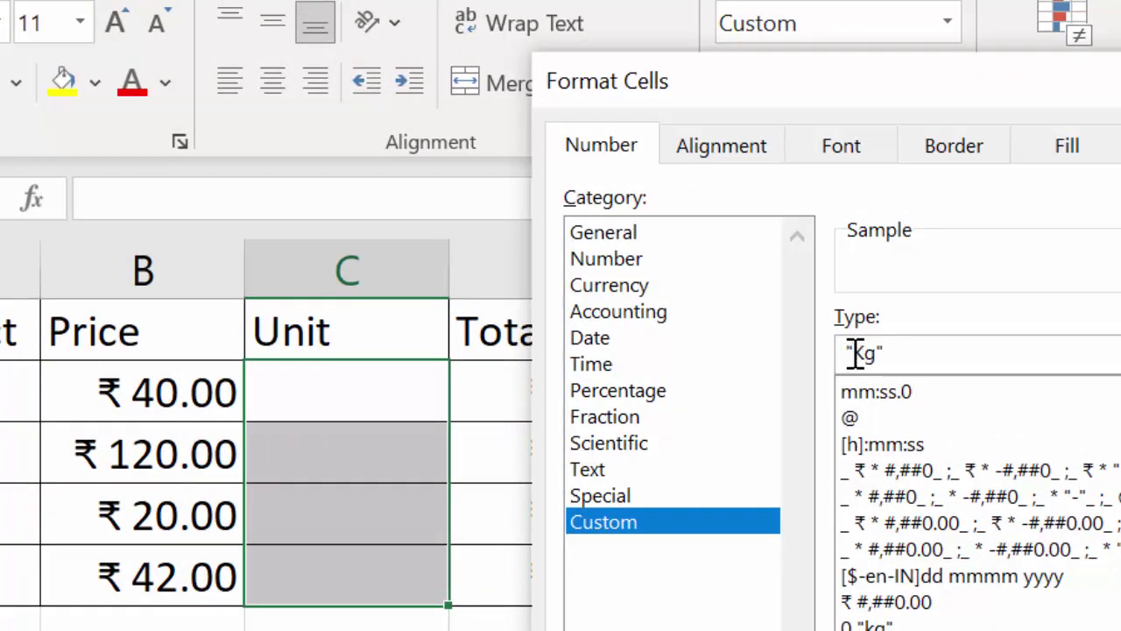
pyautogui.write('#')
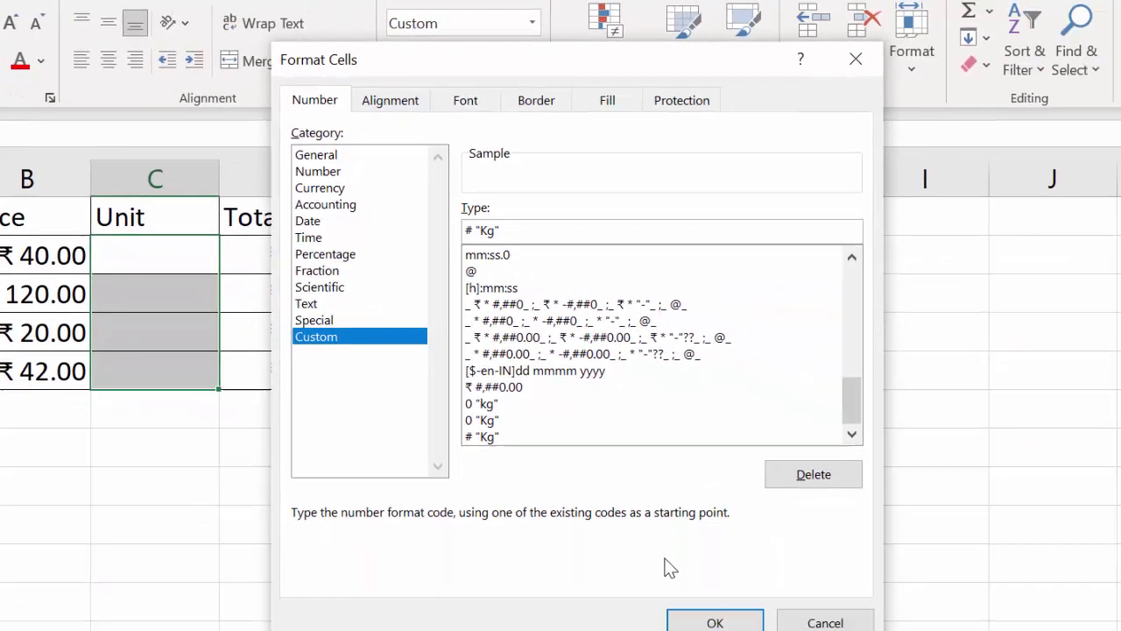
# Apply the # "Kg" format, enter units 5, 7, 89 and 56, and autofit column D
pyautogui.click(711, 618)
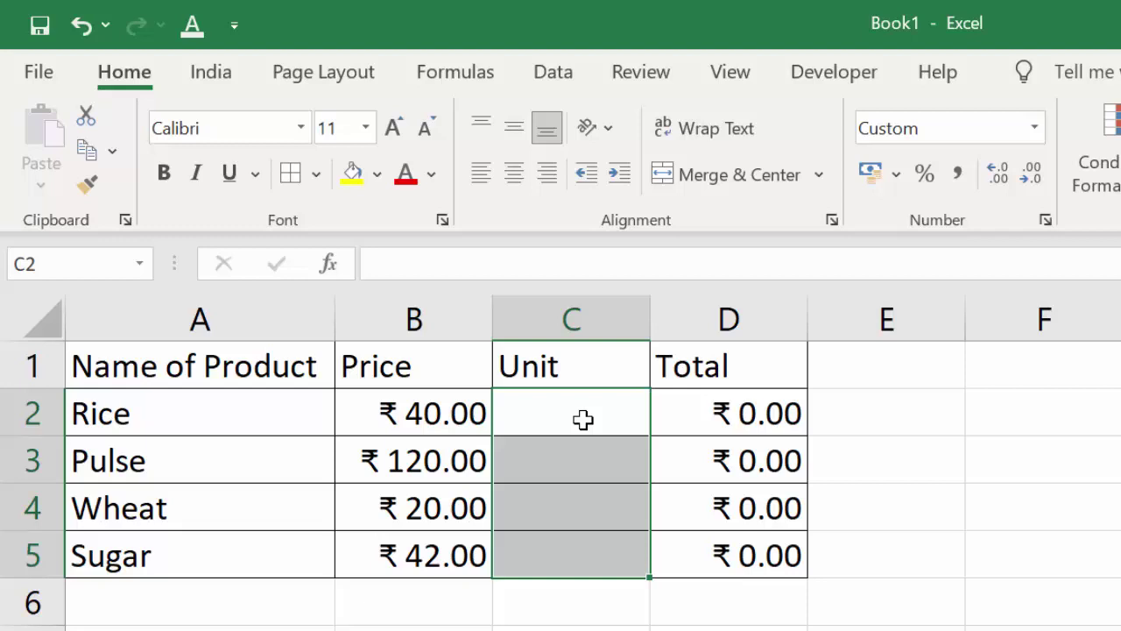
pyautogui.write('5')
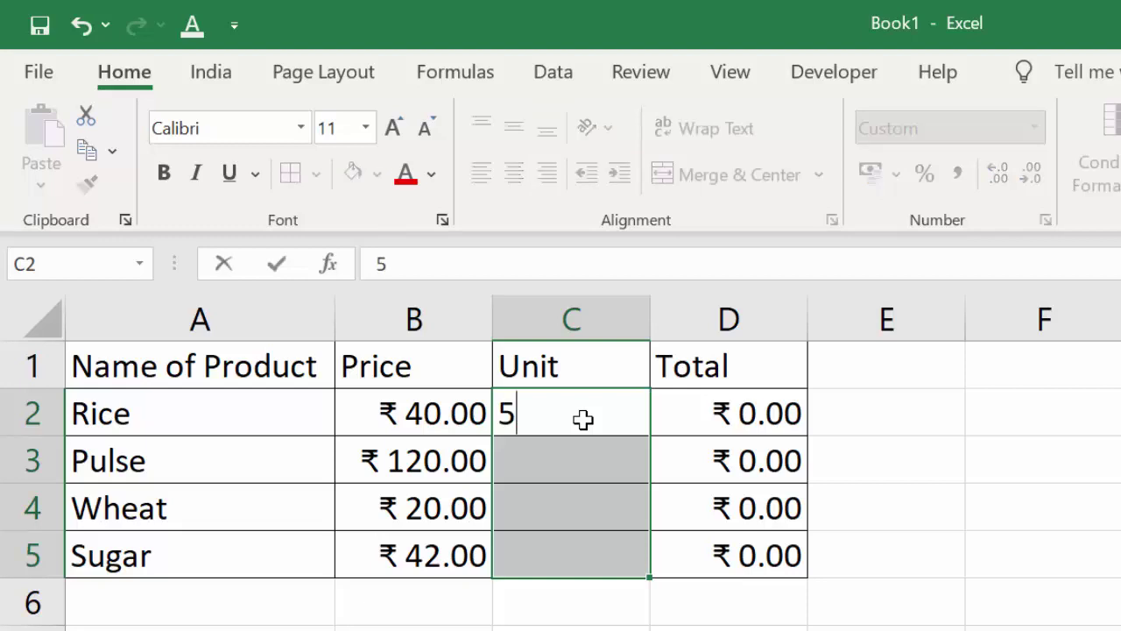
pyautogui.press('Down')
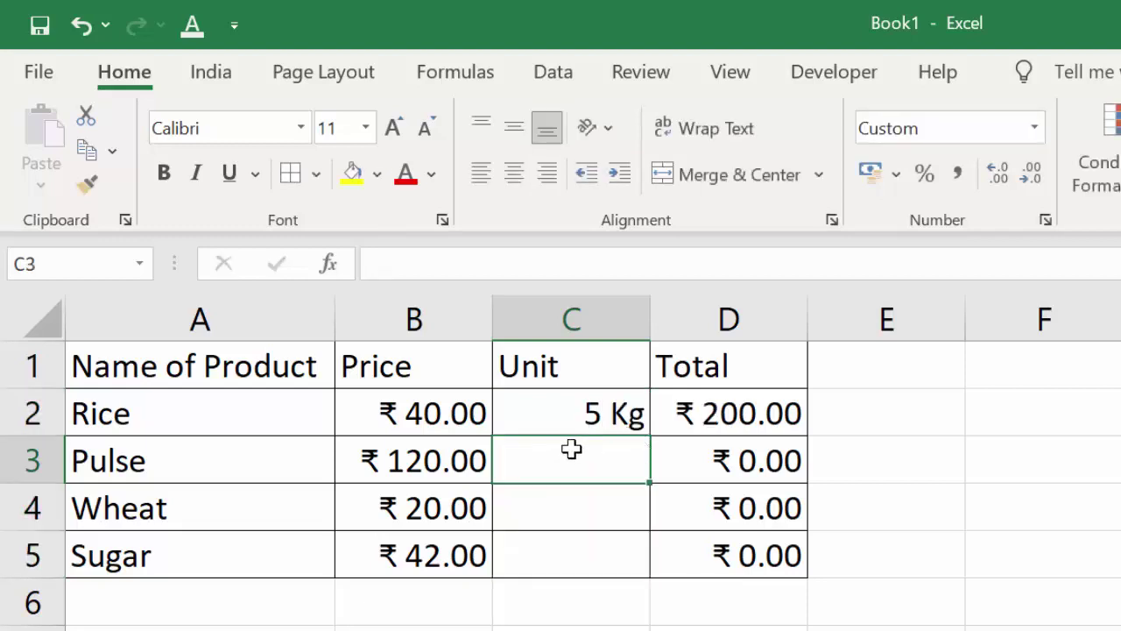
pyautogui.write('7')
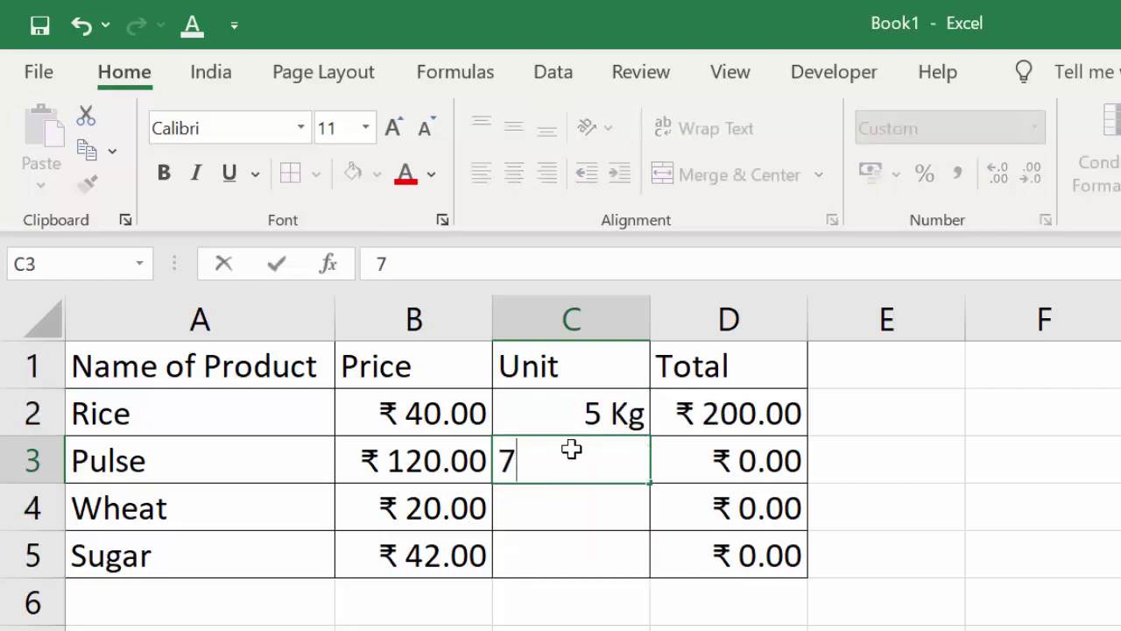
pyautogui.press('Return')
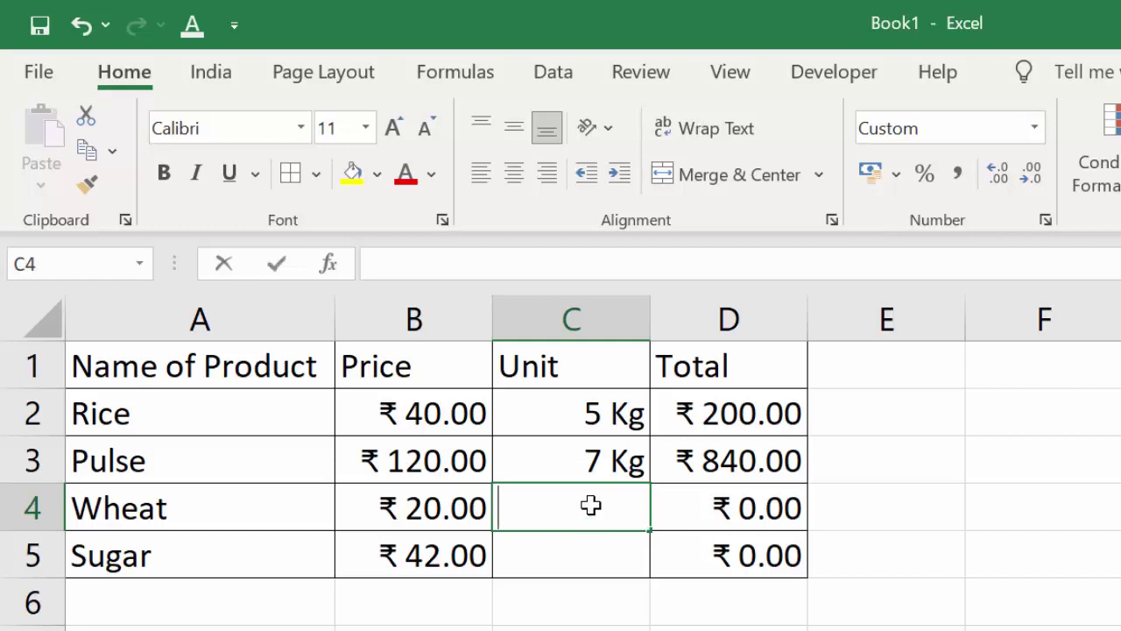
pyautogui.write('89')
pyautogui.press('Return')
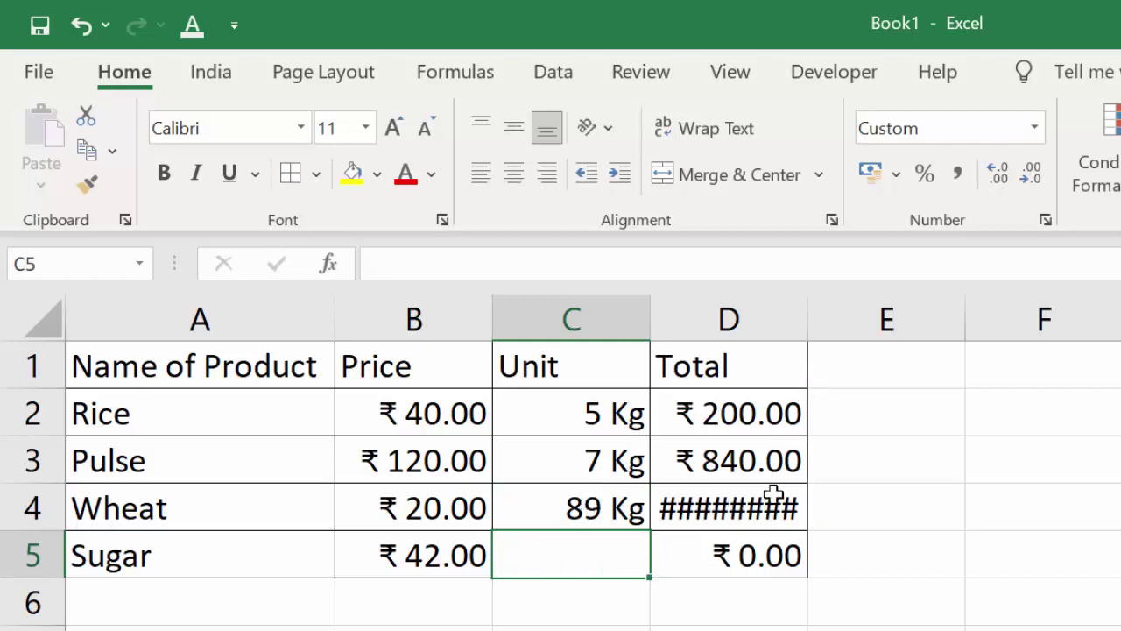
pyautogui.doubleClick(808, 323)
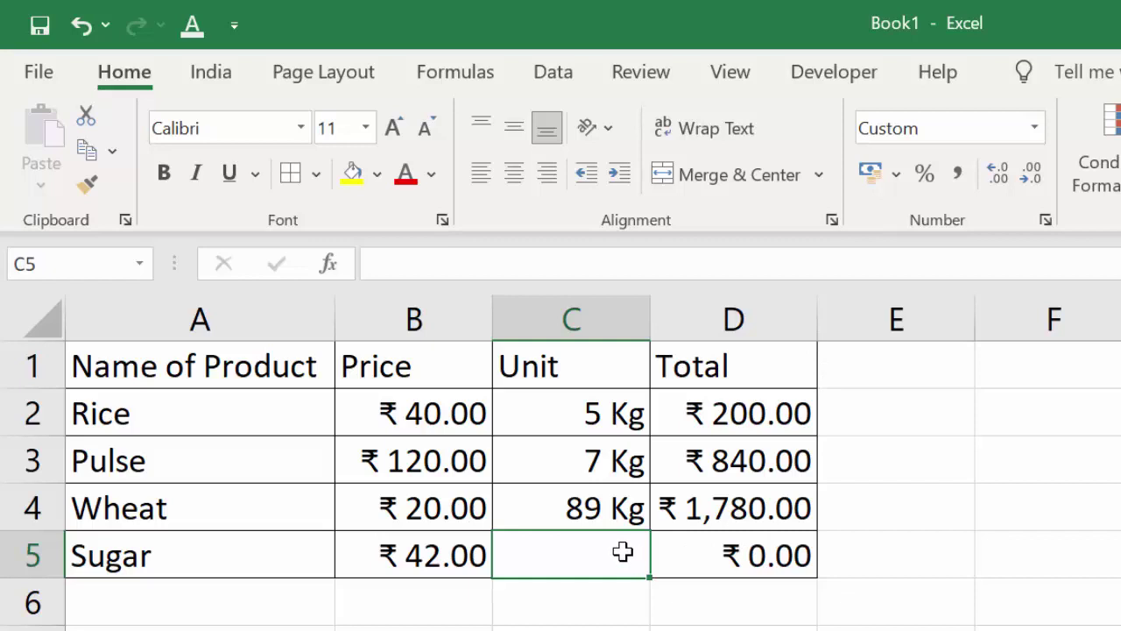
pyautogui.write('56')
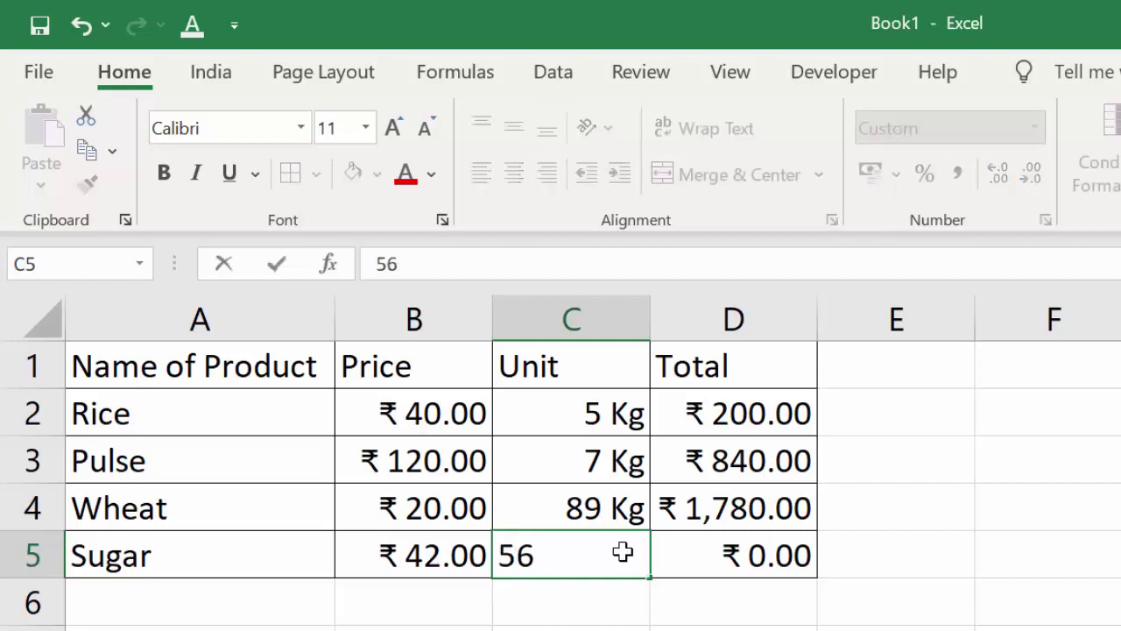
pyautogui.press('Return')
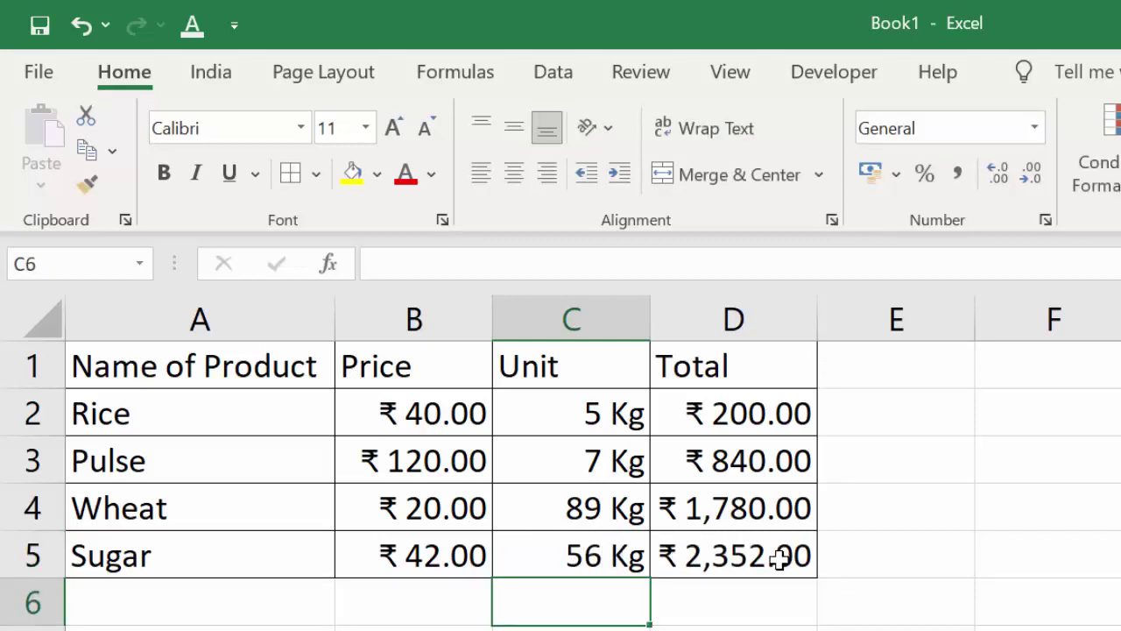